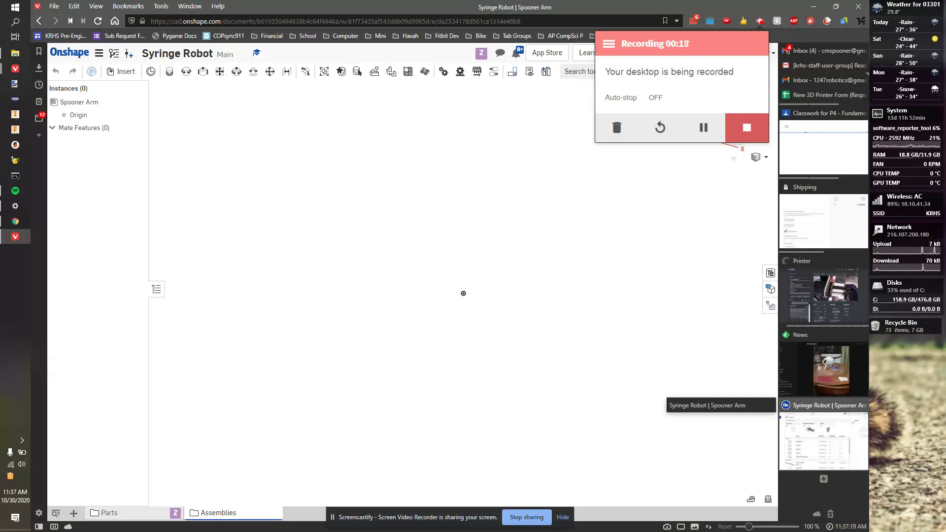
Step: Look through the Assemblies folder, then return to the root and switch to the Parts folder showing Part Studio 1
click(204, 513)
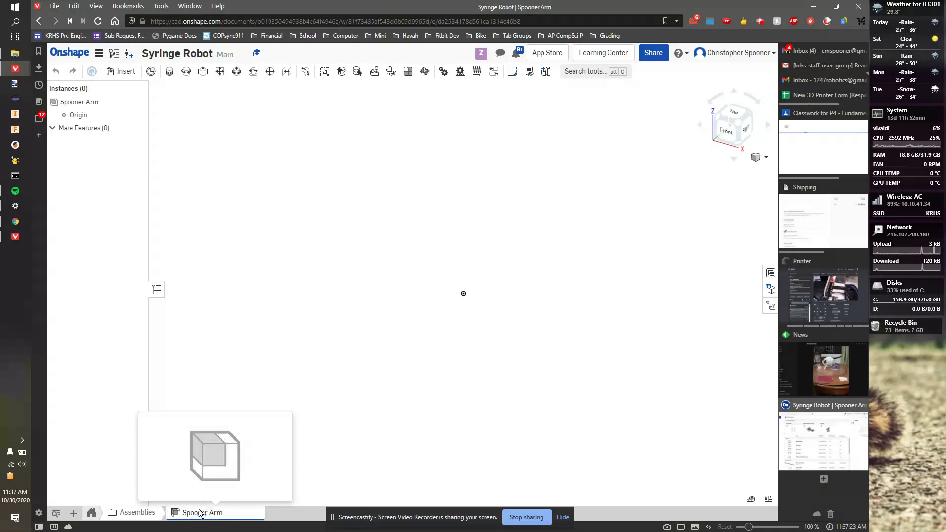
click(576, 518)
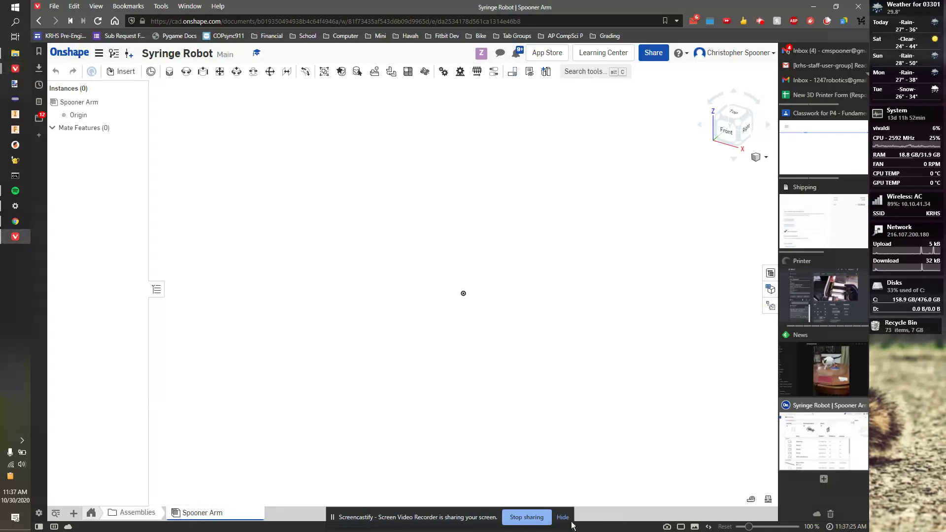
click(563, 517)
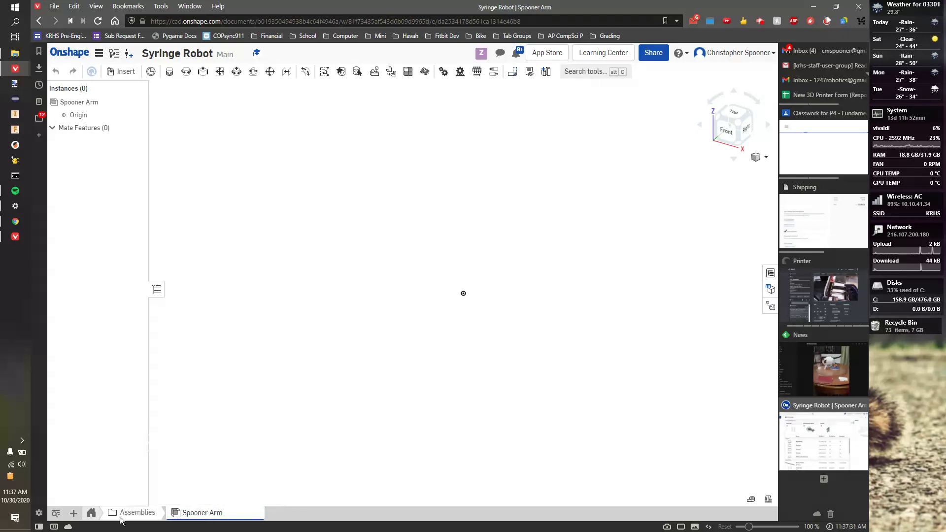
click(91, 515)
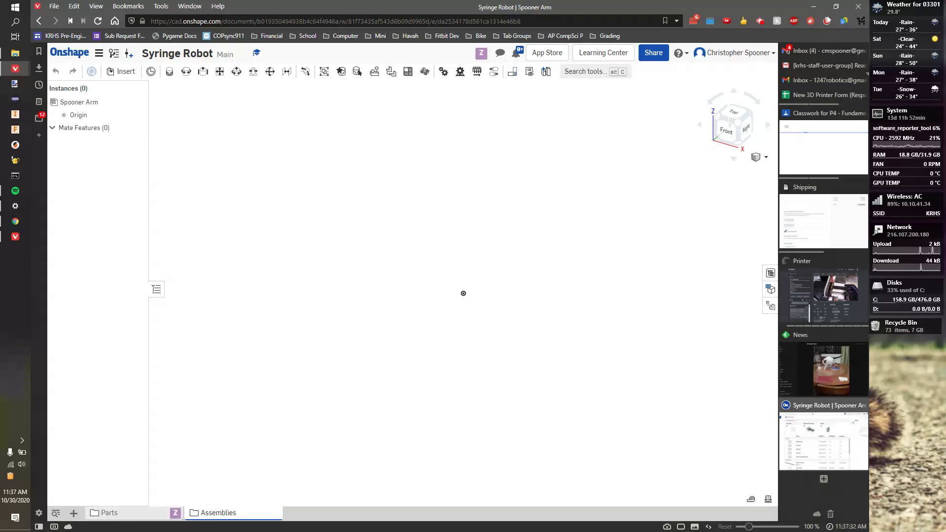
click(137, 515)
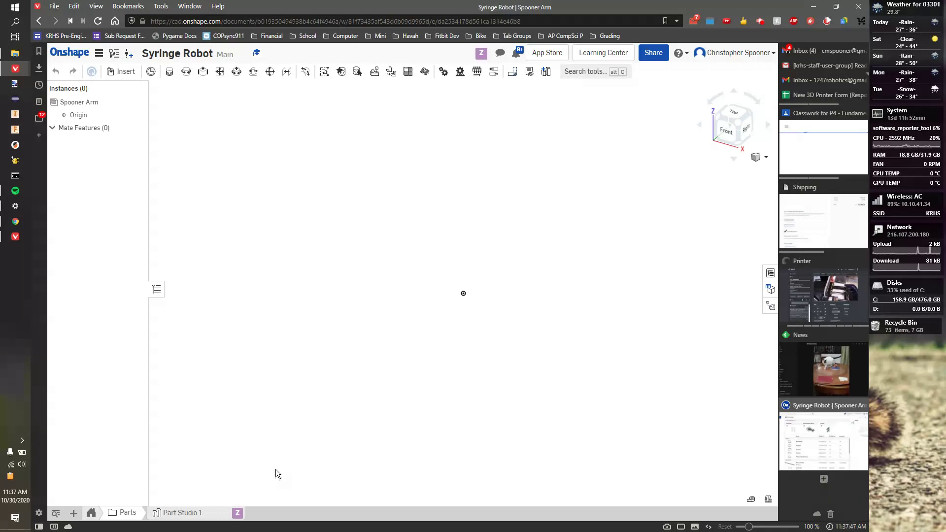
Step: Rename the Part Studio 1 tab to '6x1 Rectangle', then open and close the Insert parts panel unused
right_click(170, 513)
click(179, 425)
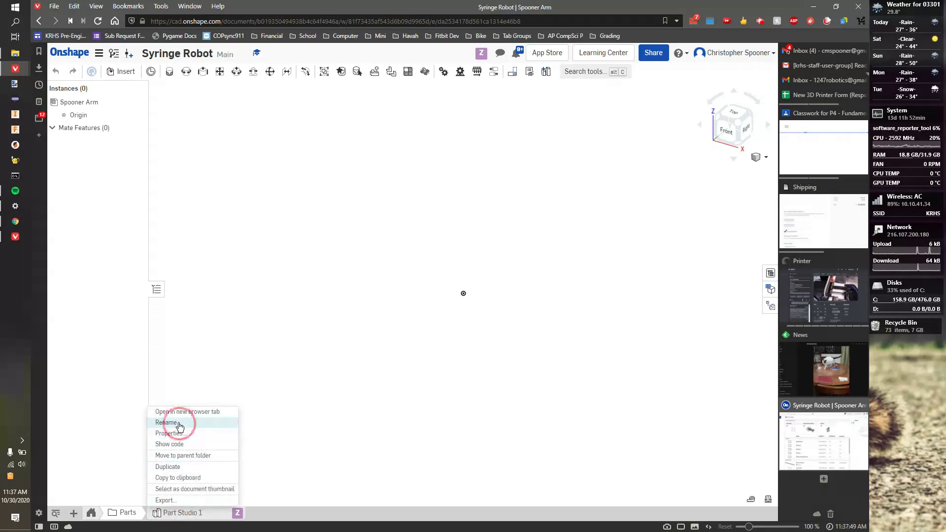
text(6)
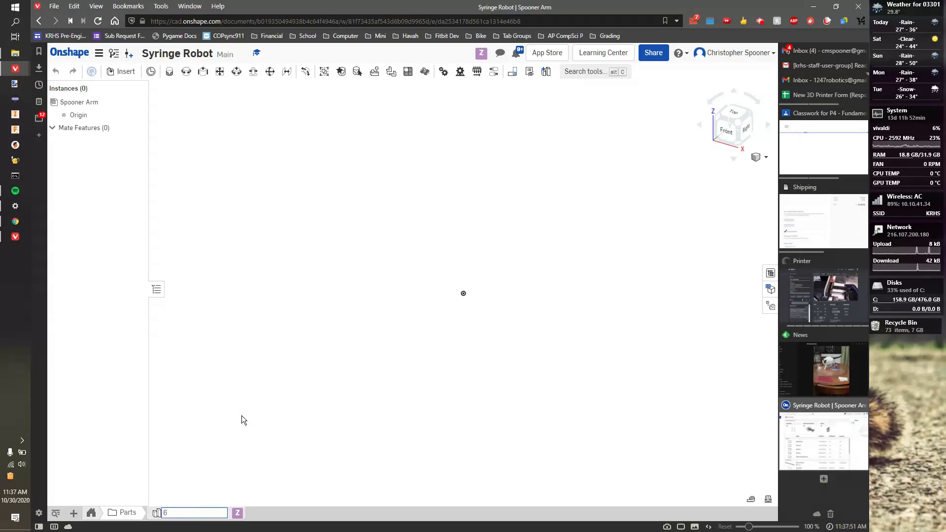
text(x1 rectangle)
key(BackSpace)
key(BackSpace)
key(BackSpace)
key(BackSpace)
key(BackSpace)
key(BackSpace)
key(BackSpace)
key(BackSpace)
key(BackSpace)
key(BackSpace)
text(Rectan)
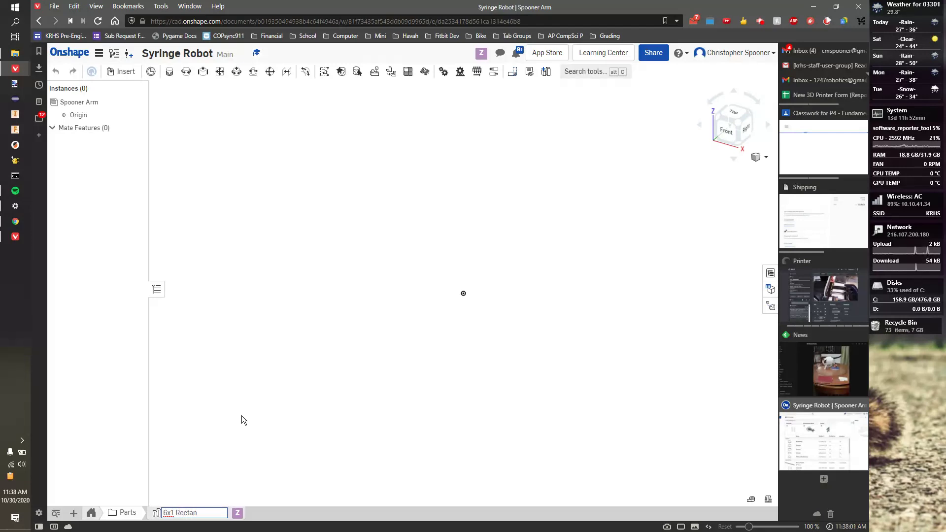
text(gle)
key(Return)
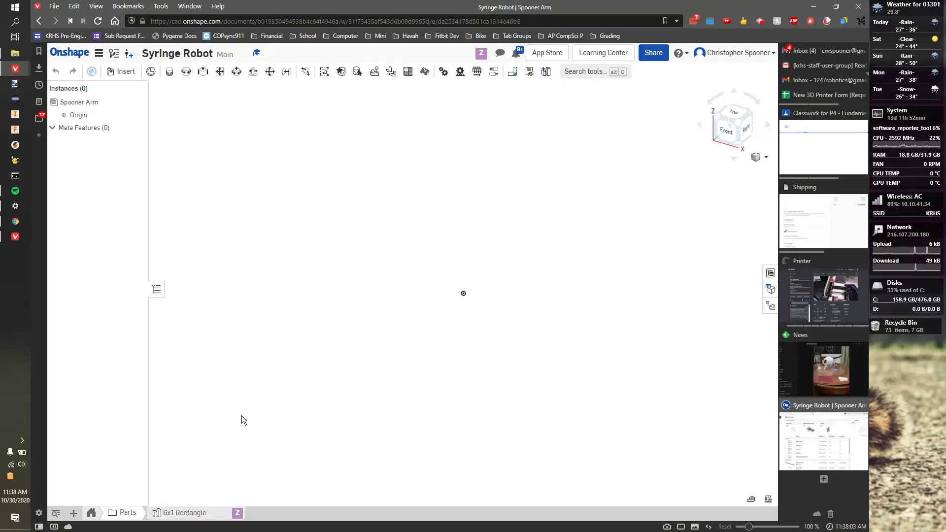
click(123, 72)
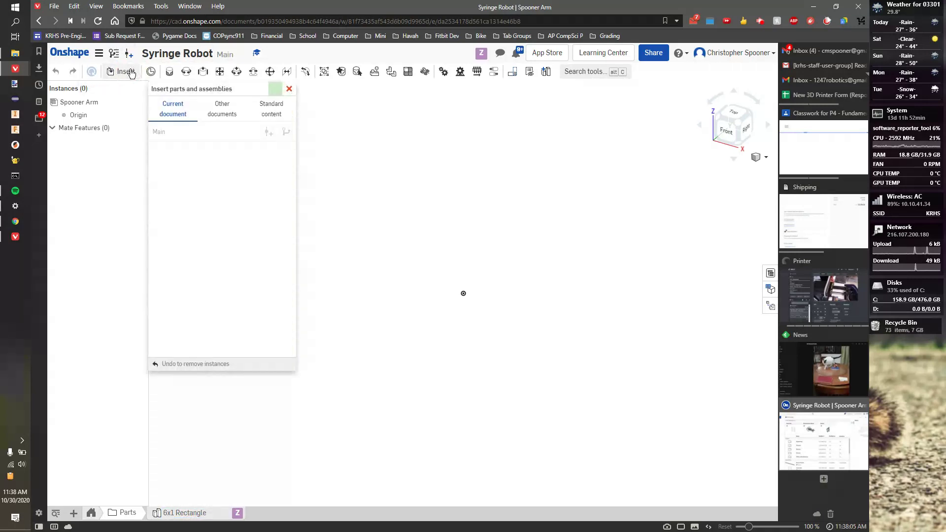
click(289, 89)
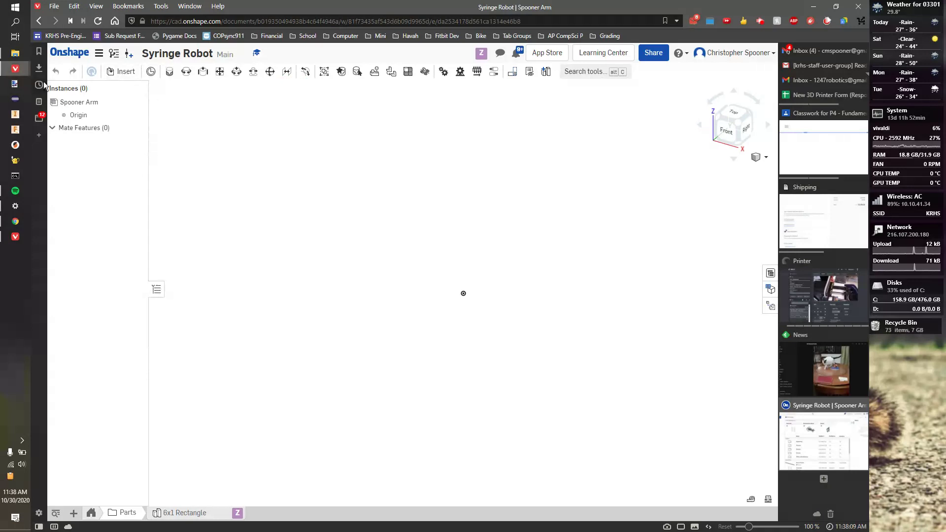
Step: In the 6x1 Rectangle studio, sketch a center-point rectangle on the Front plane at the origin
click(165, 513)
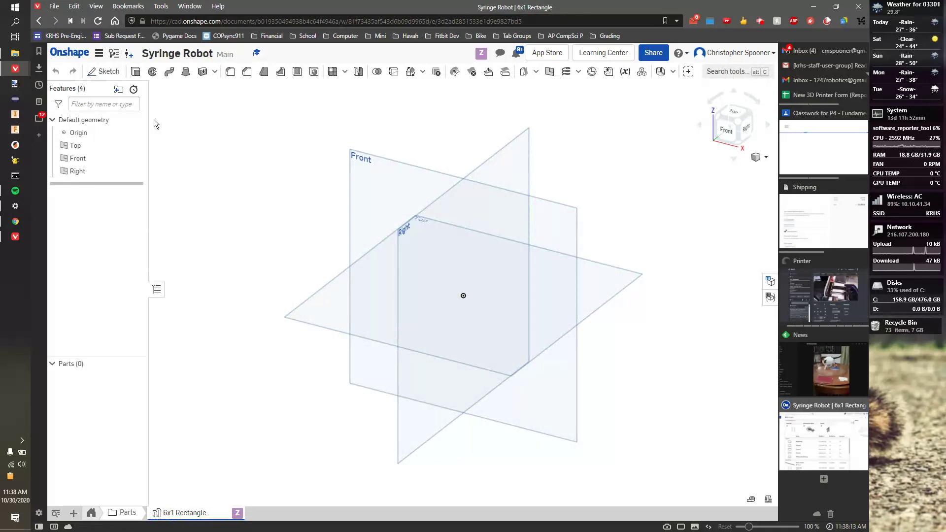
click(104, 72)
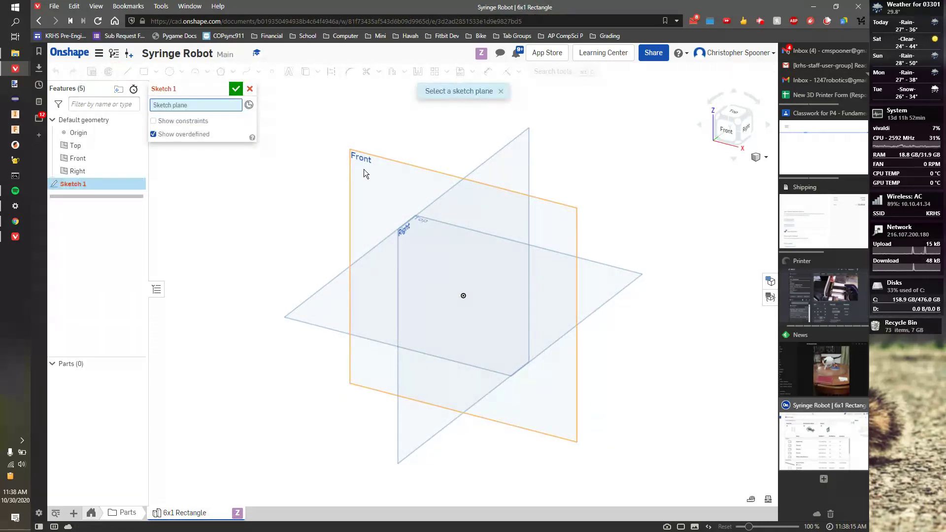
click(388, 169)
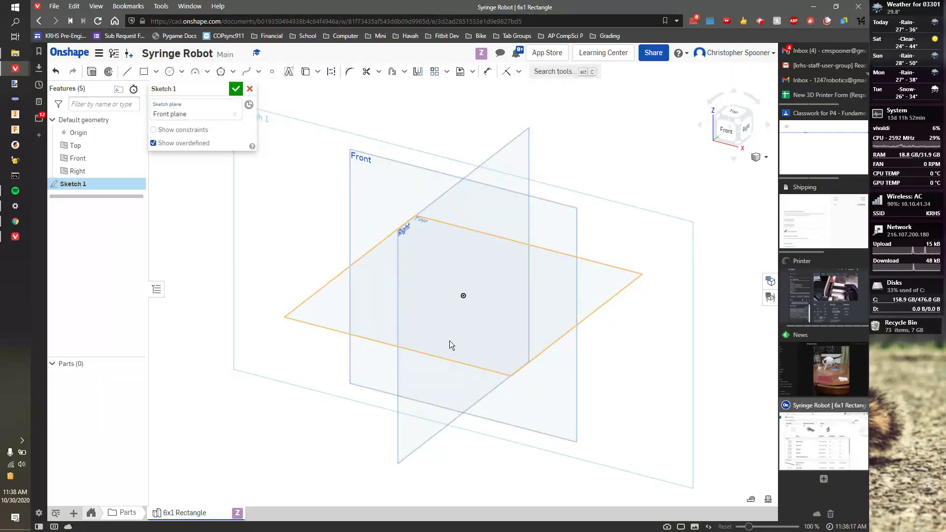
click(728, 131)
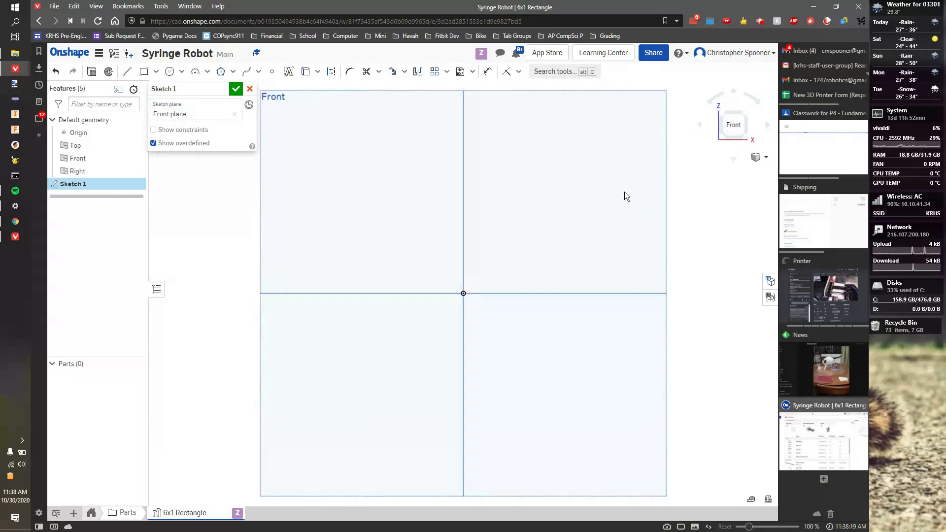
scroll(624, 191, down, 3)
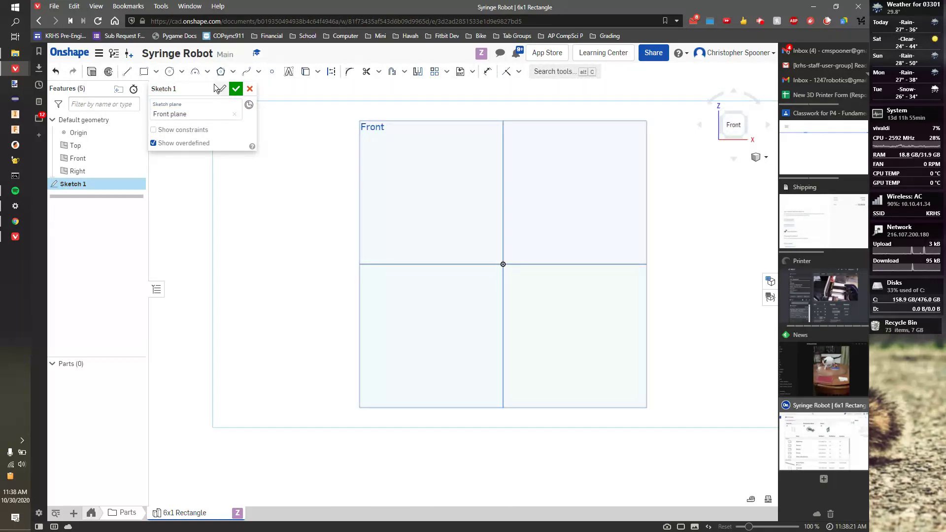
click(156, 71)
click(157, 104)
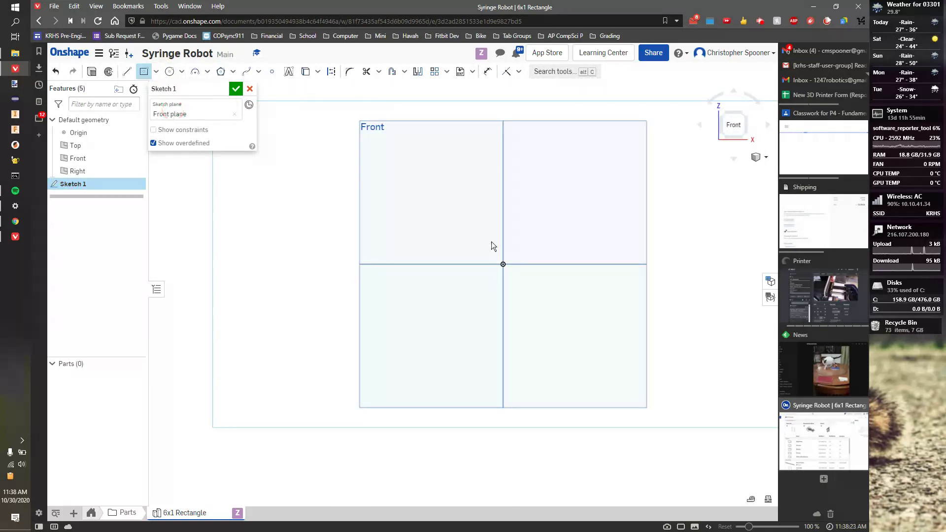
click(503, 265)
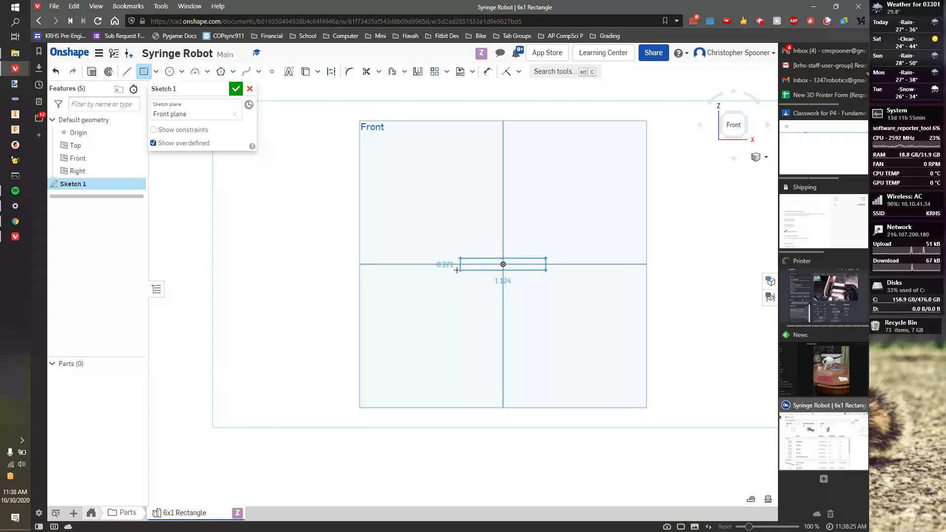
click(423, 276)
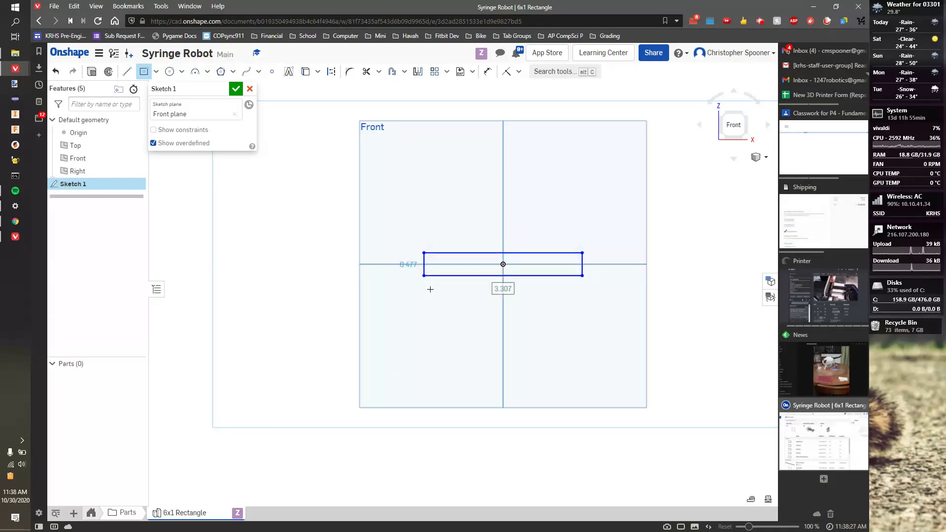
Step: Dimension the rectangle 1 in tall and 3 in wide, then accept Sketch 1
key(d)
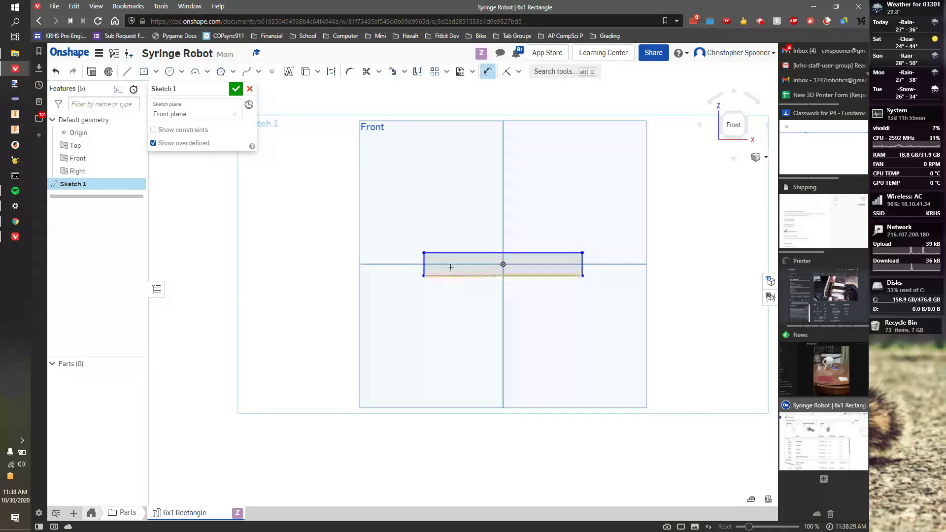
click(423, 260)
click(399, 257)
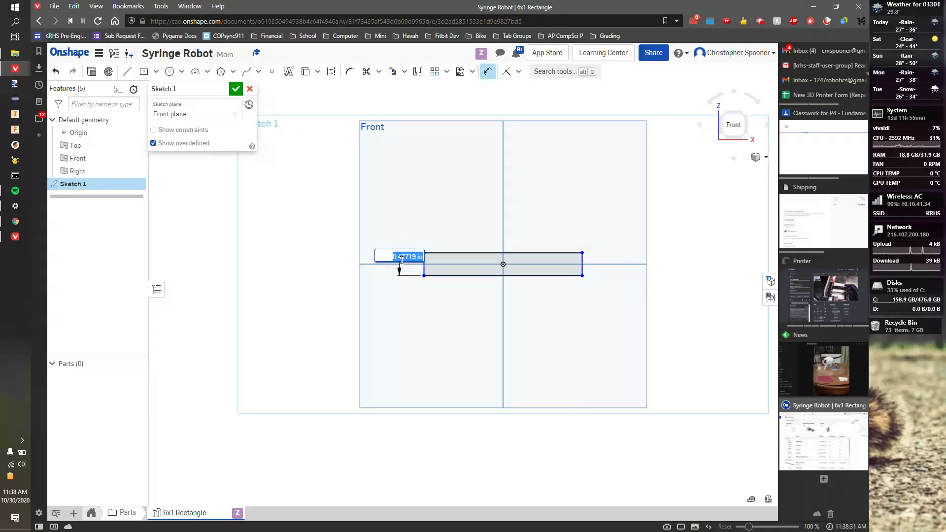
text(1)
key(Return)
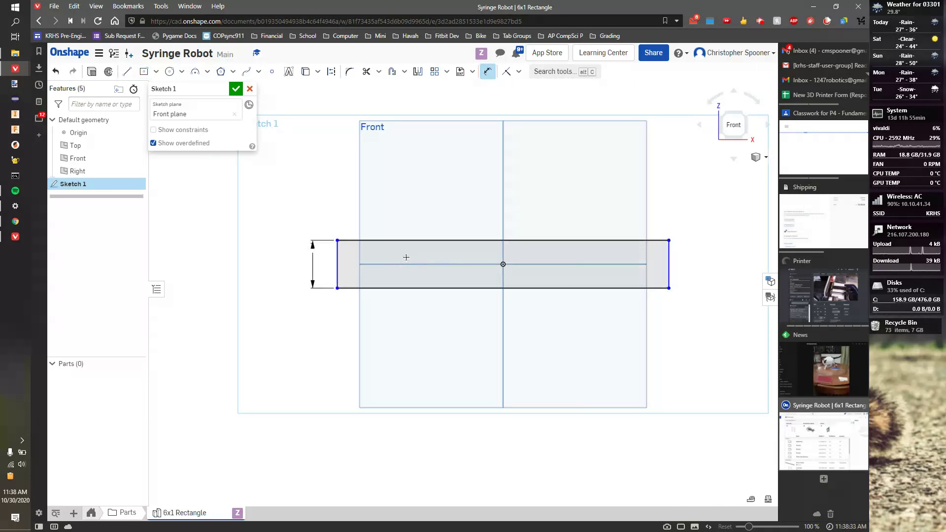
click(438, 240)
click(438, 215)
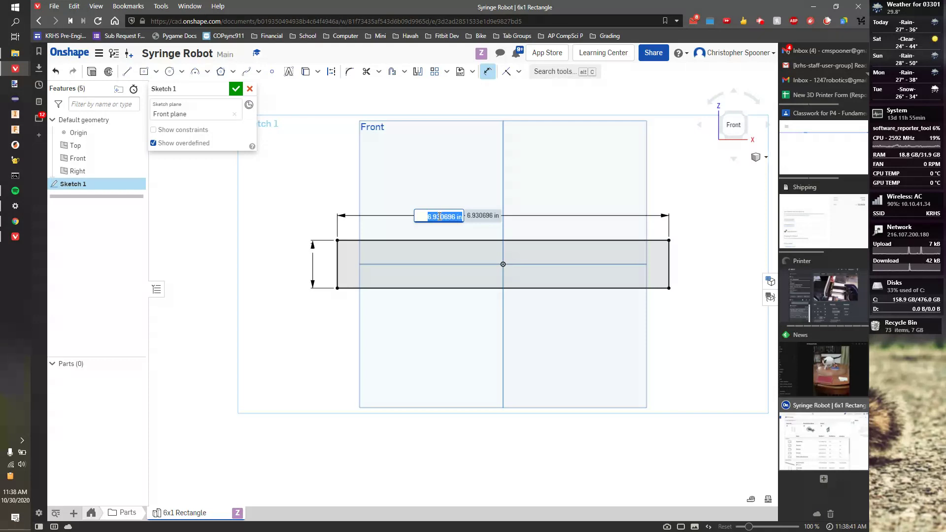
text(3)
key(Return)
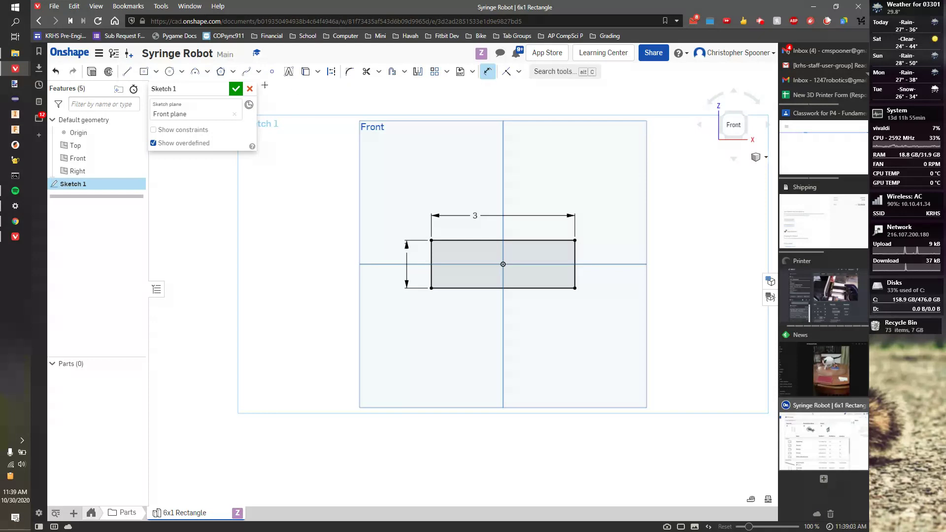
click(235, 89)
Step: Extrude the rectangle sketch 0.2 in into a plate and start a new sketch
click(744, 127)
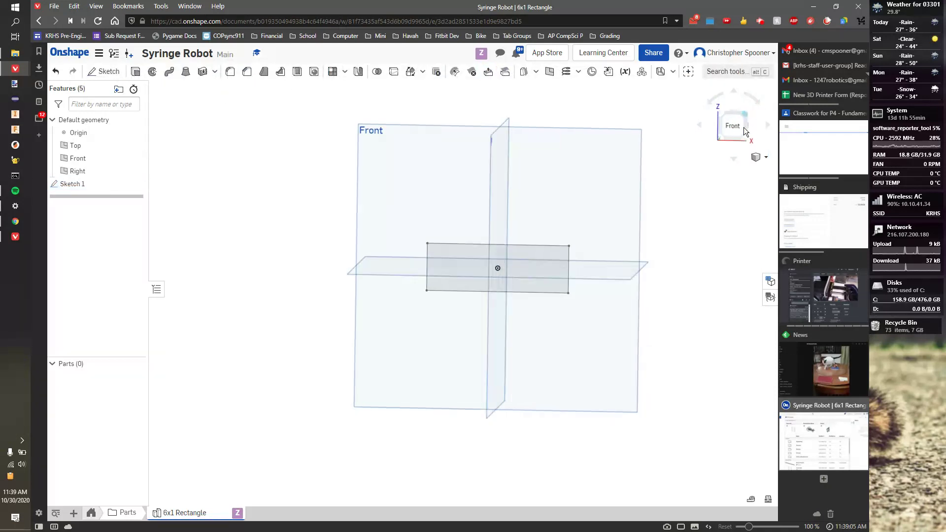
click(141, 74)
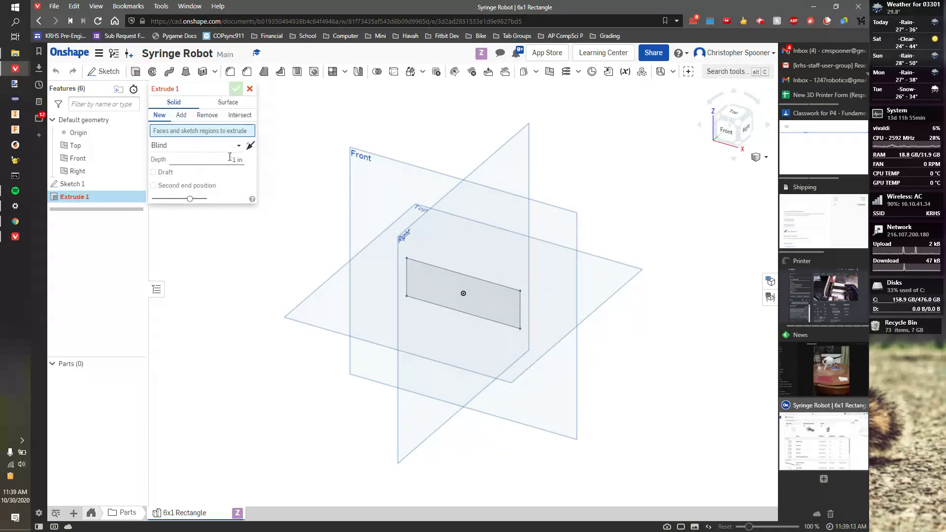
click(245, 157)
key(BackSpace)
text(0.2)
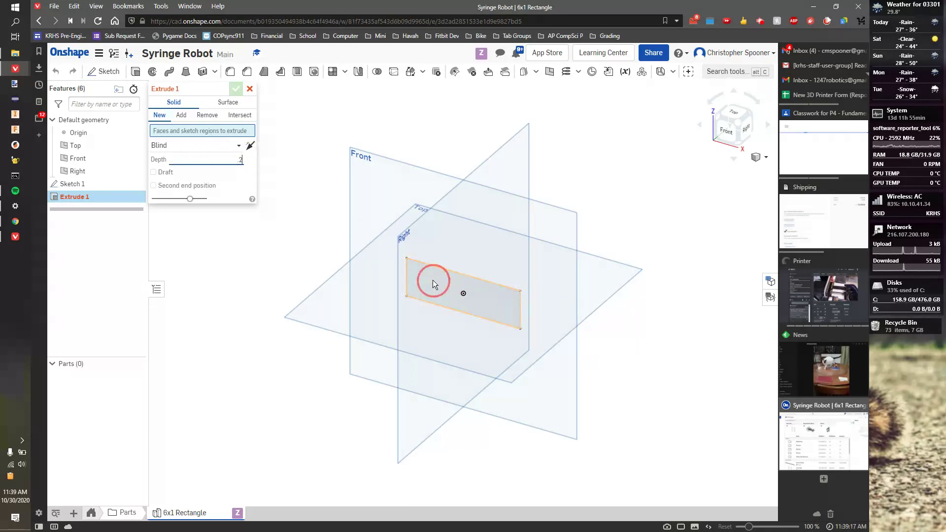
click(433, 280)
scroll(451, 302, up, 4)
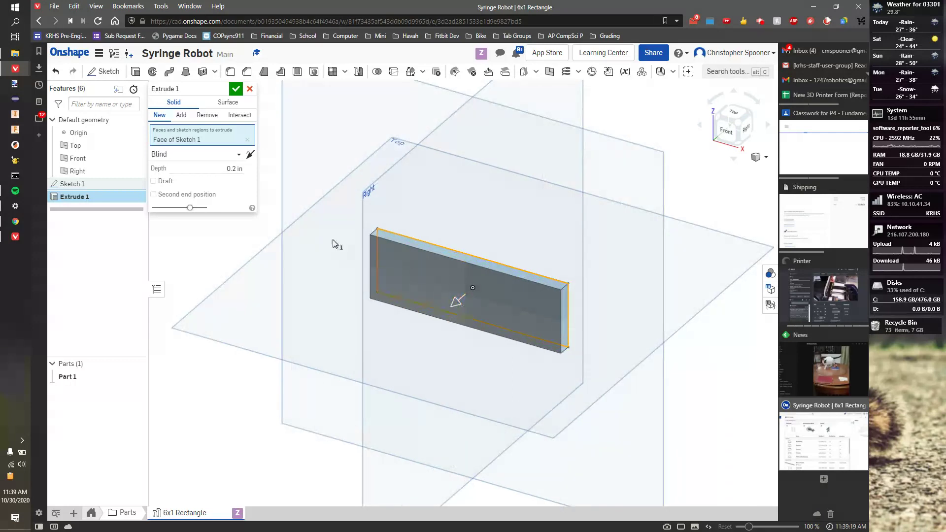
click(235, 89)
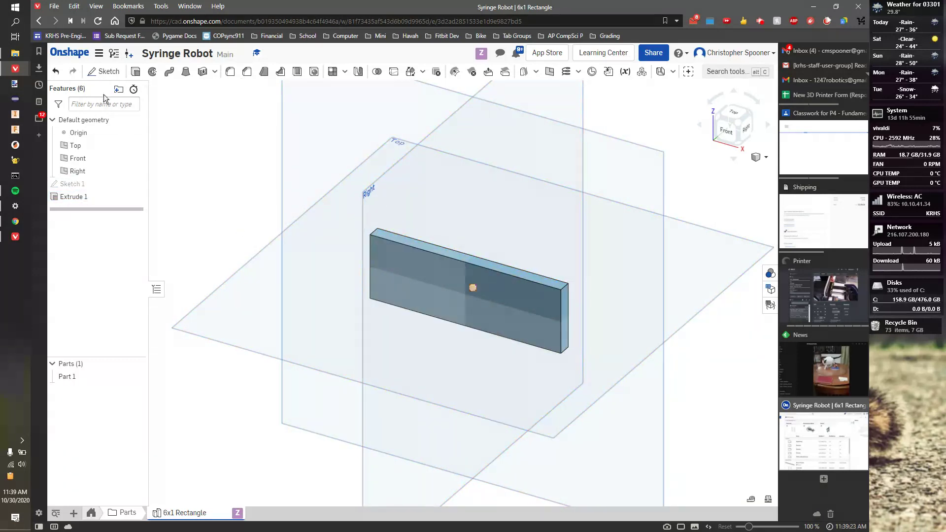
click(111, 75)
Step: Draw a circle on the plate's face and dimension its diameter to 0.165 in
click(406, 265)
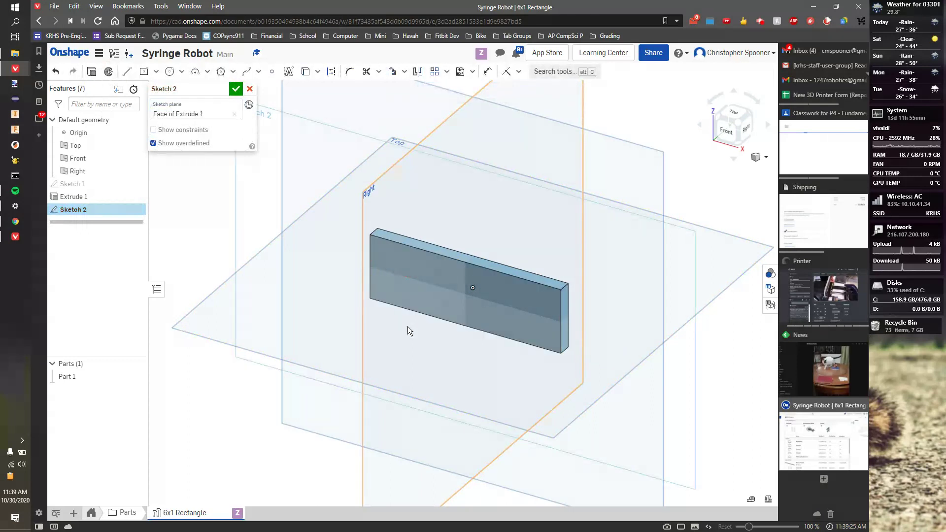
click(722, 132)
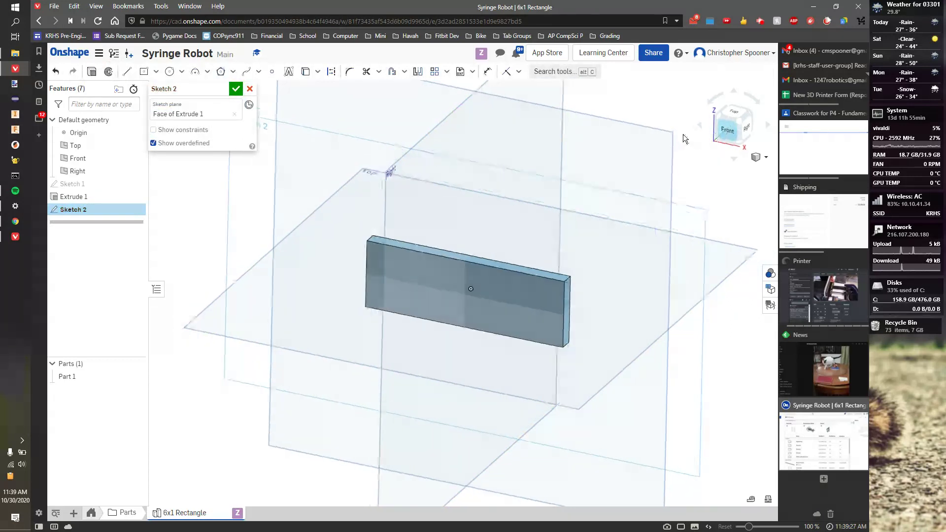
click(171, 72)
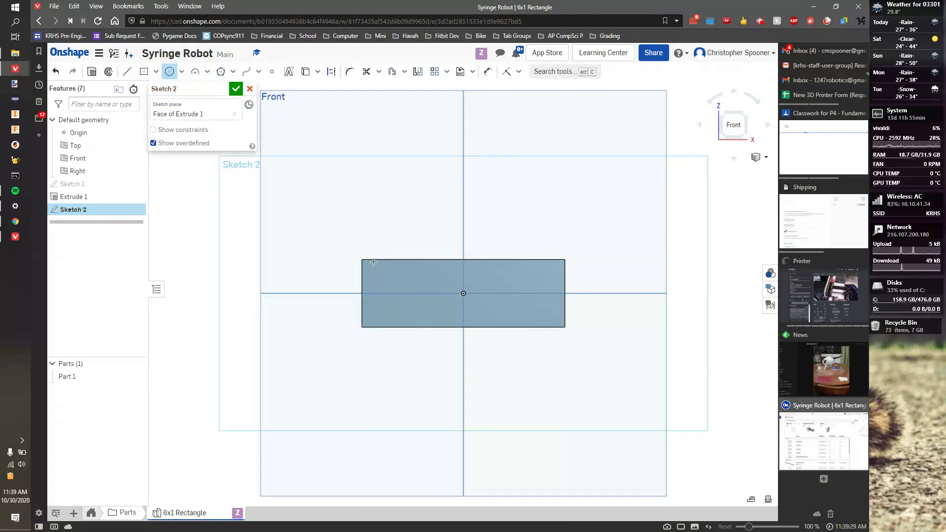
click(381, 293)
click(387, 301)
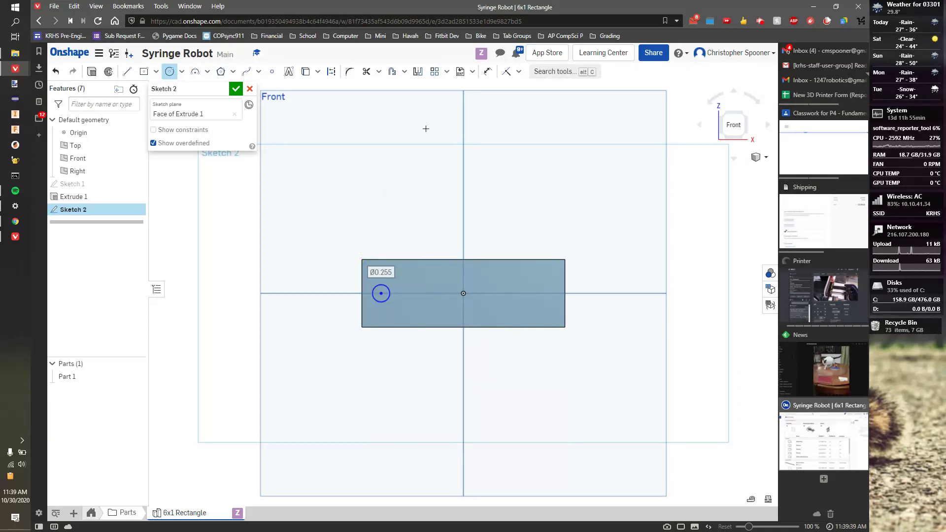
click(487, 71)
click(385, 284)
click(409, 235)
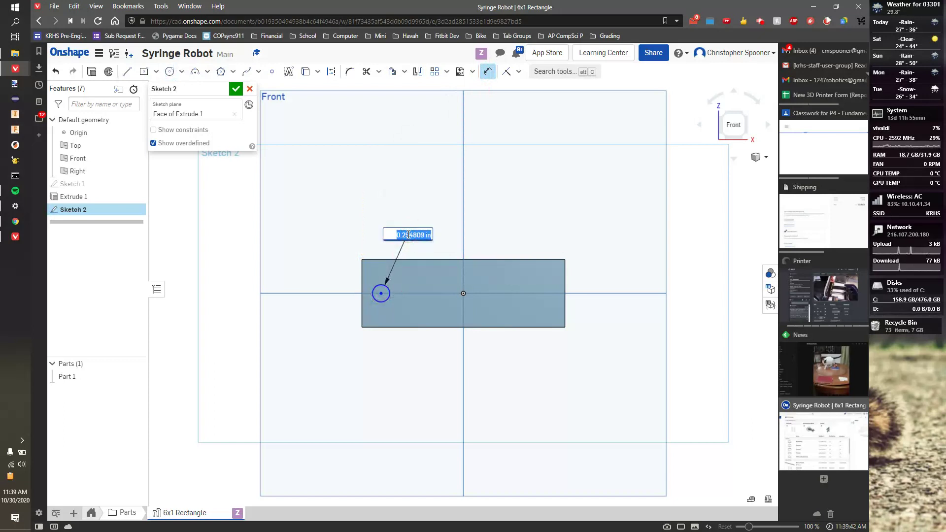
key(BackSpace)
text(.165)
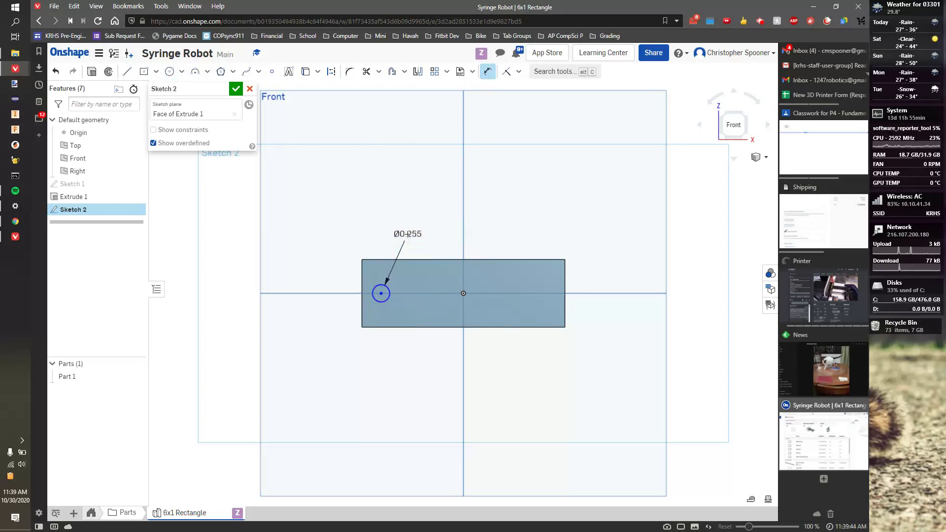
key(Return)
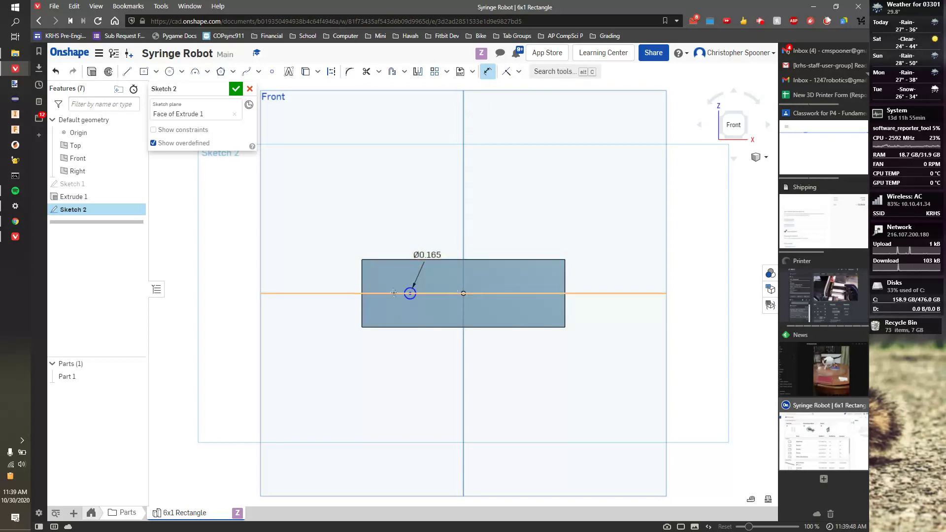
key(Escape)
Step: Dimension the circle 0.5 in from the plate's left edge
click(409, 294)
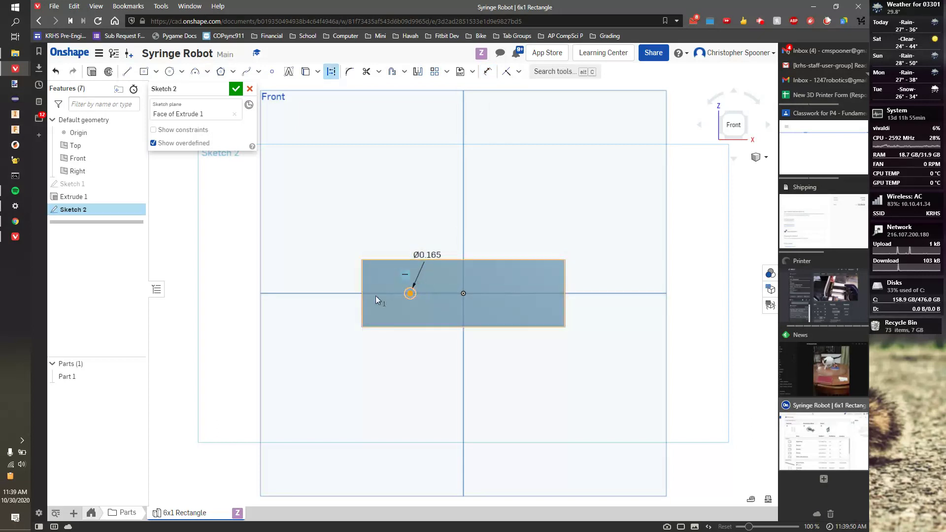
click(361, 296)
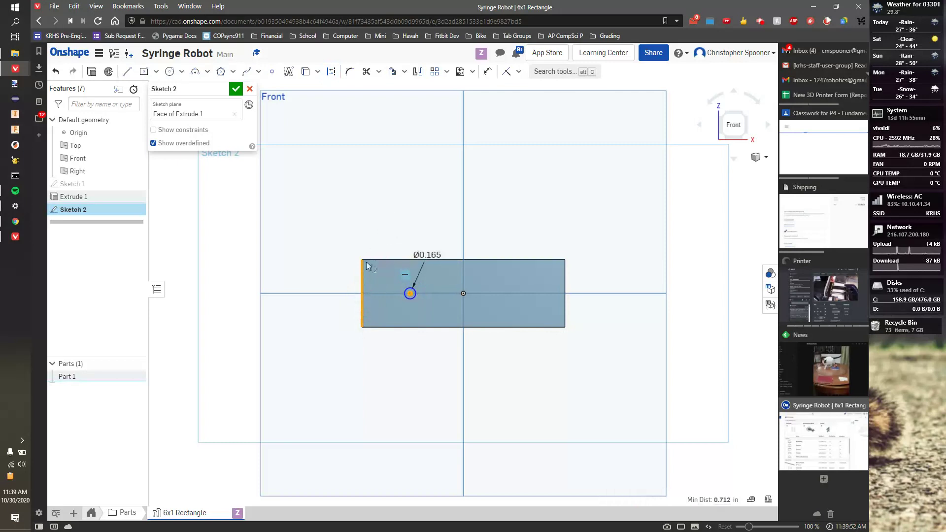
key(d)
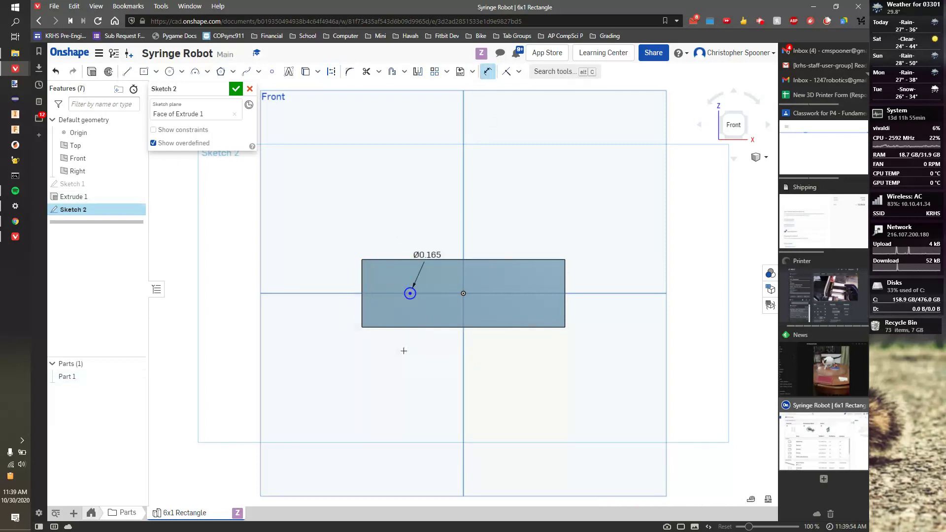
click(409, 293)
click(362, 303)
click(383, 231)
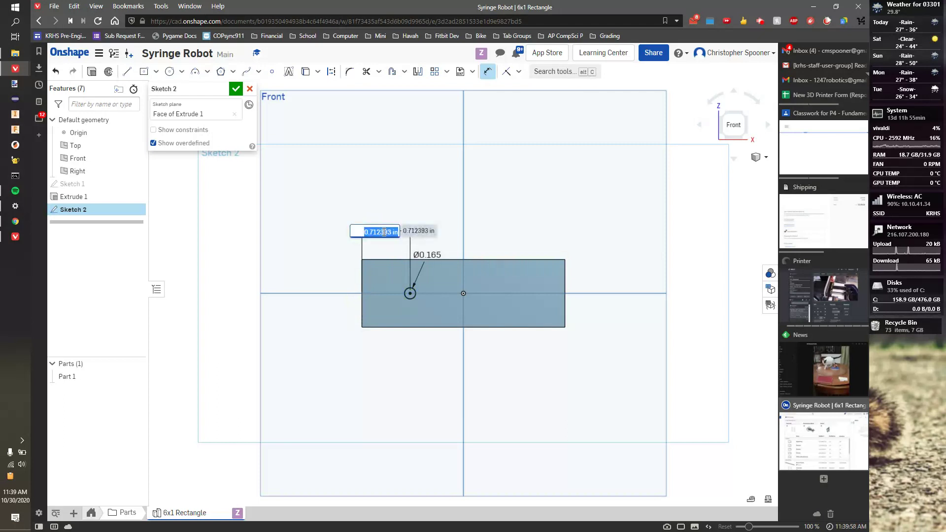
key(Return)
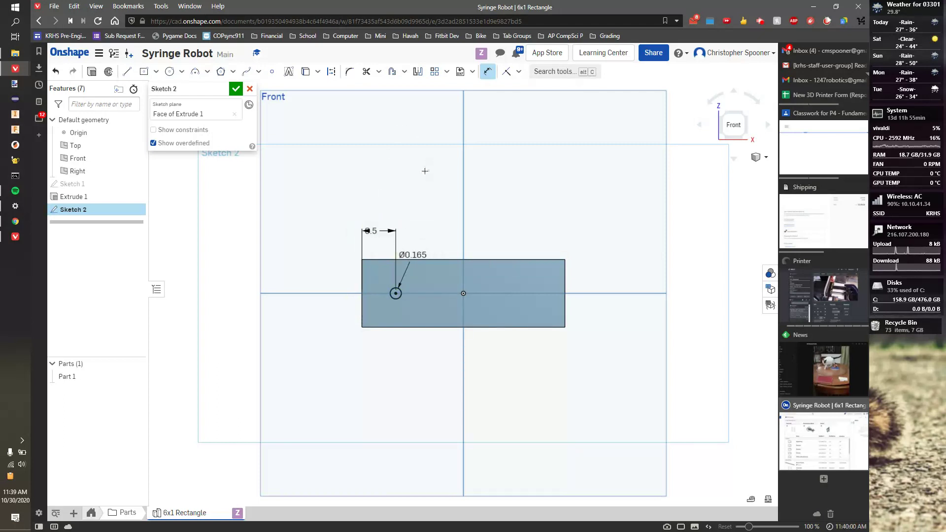
click(434, 71)
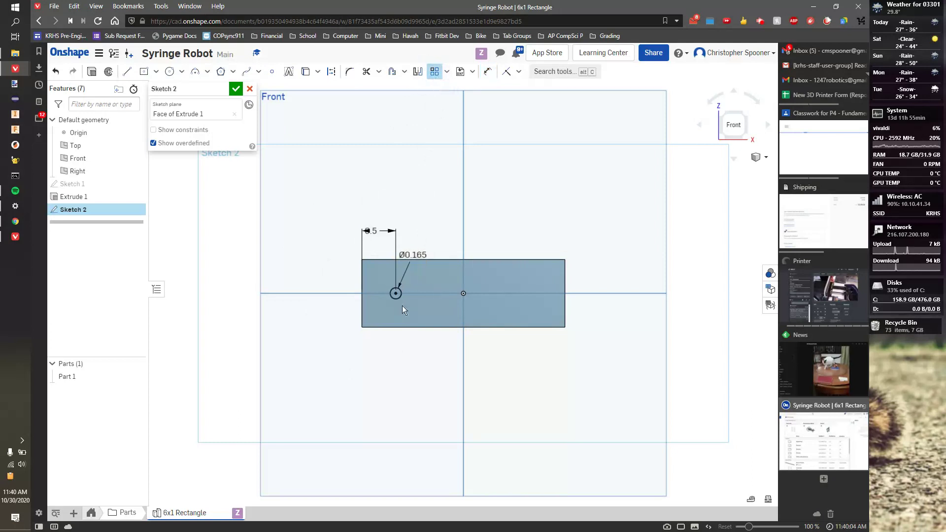
Step: Linear-pattern the hole circle at 0.5 in spacing into six circles and finish Sketch 2
click(387, 286)
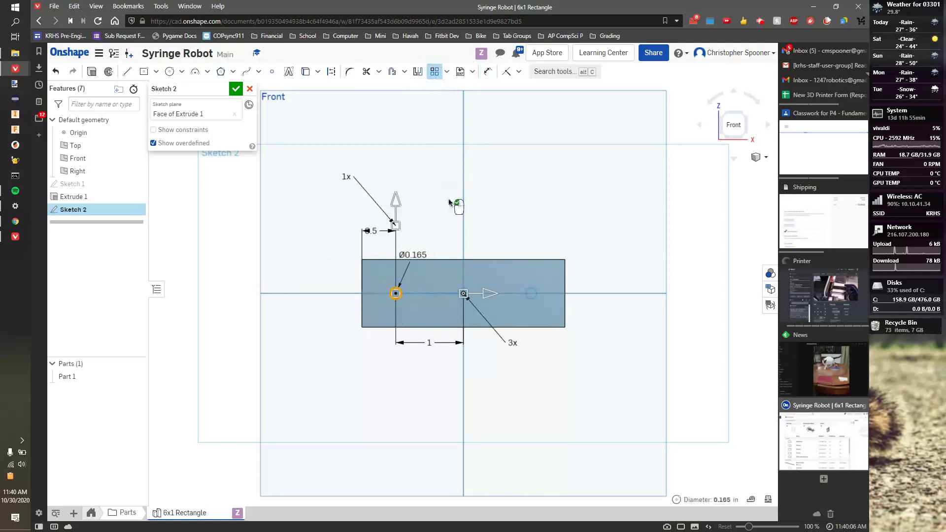
click(429, 342)
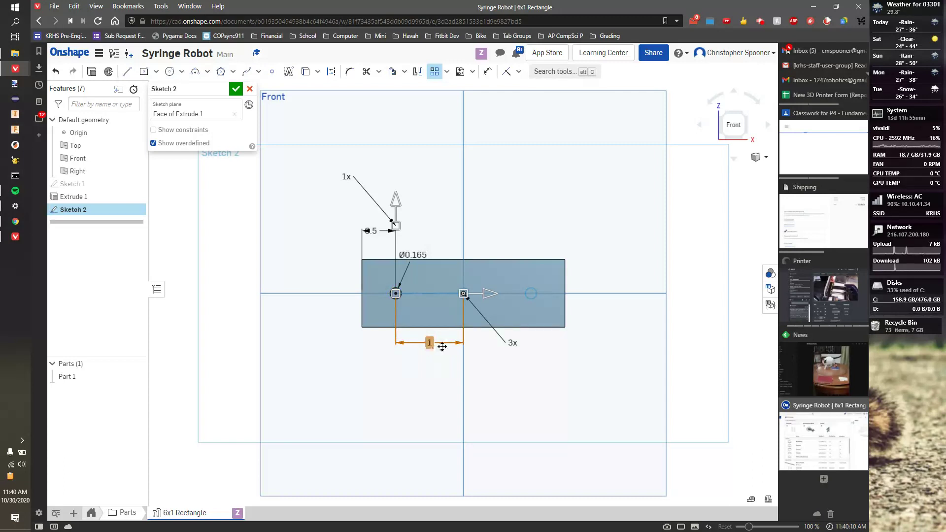
double_click(430, 345)
text(.5)
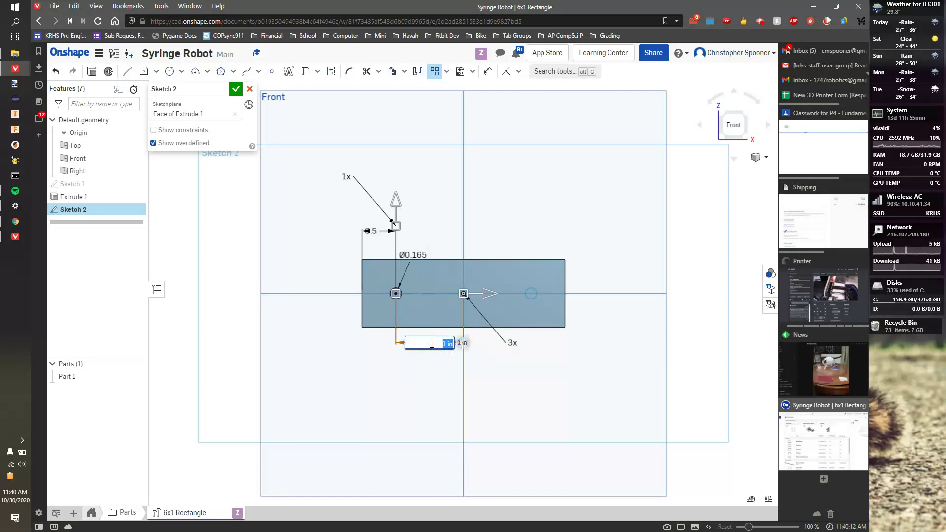
key(Return)
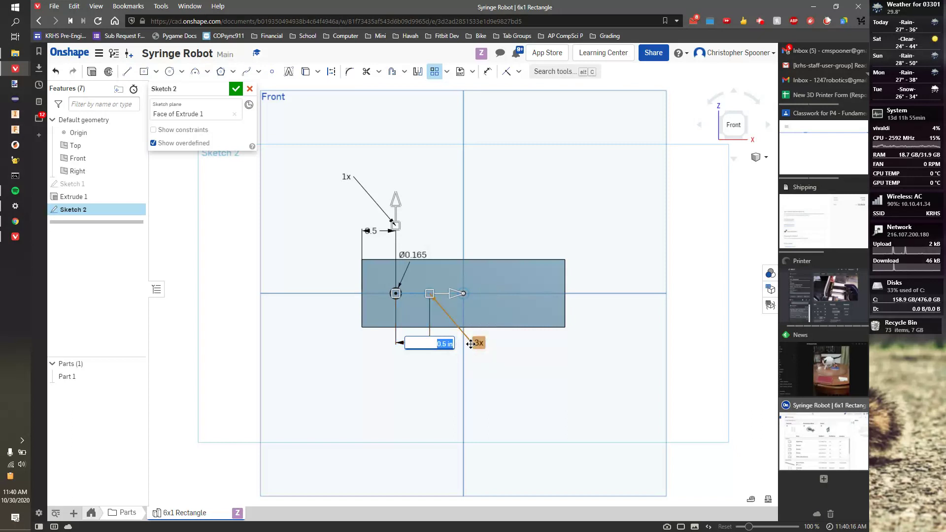
text(6)
key(Return)
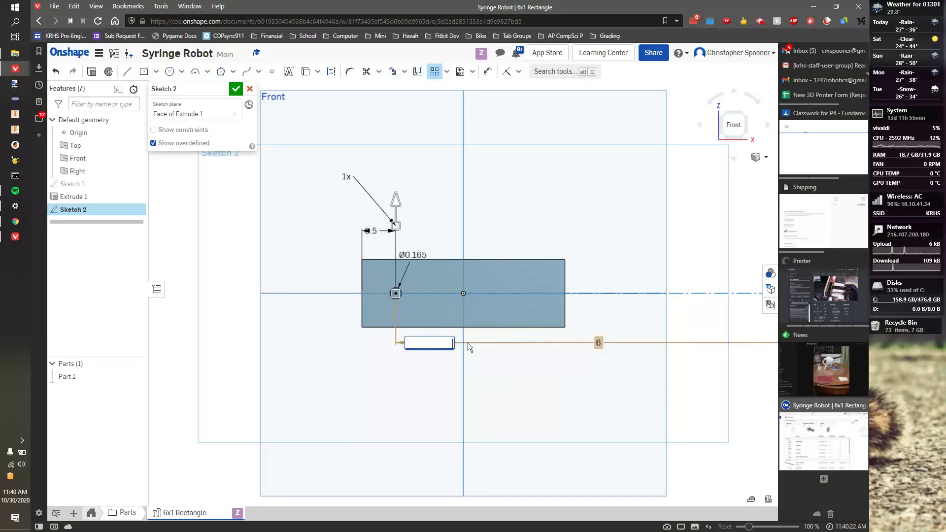
key(BackSpace)
key(BackSpace)
text(3)
key(Return)
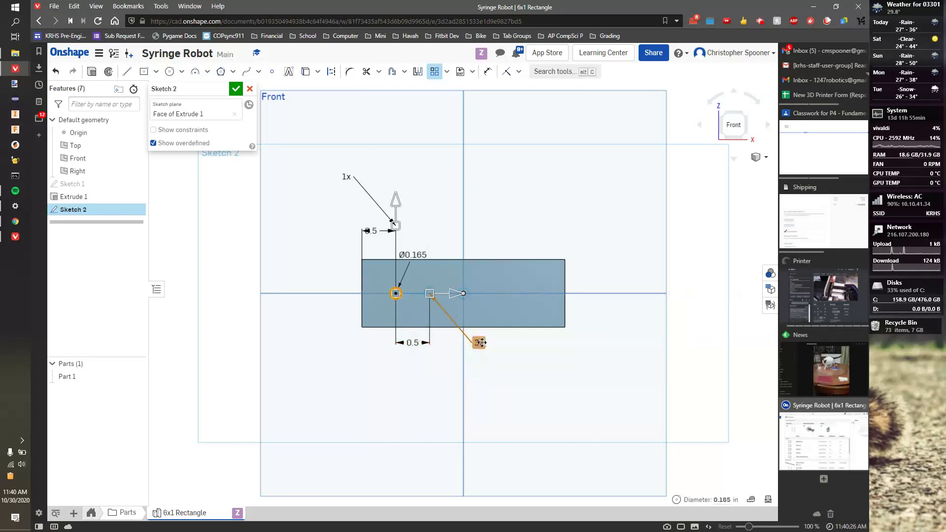
double_click(481, 342)
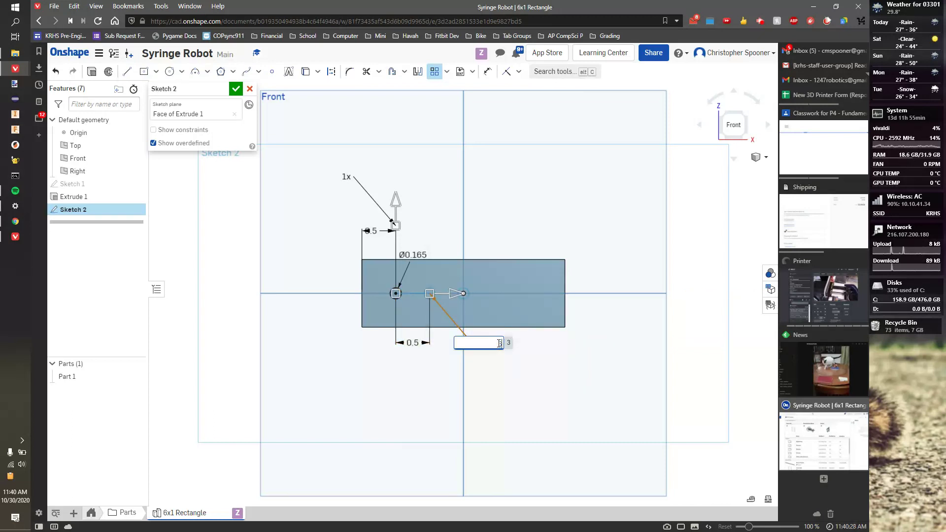
text(4)
click(236, 92)
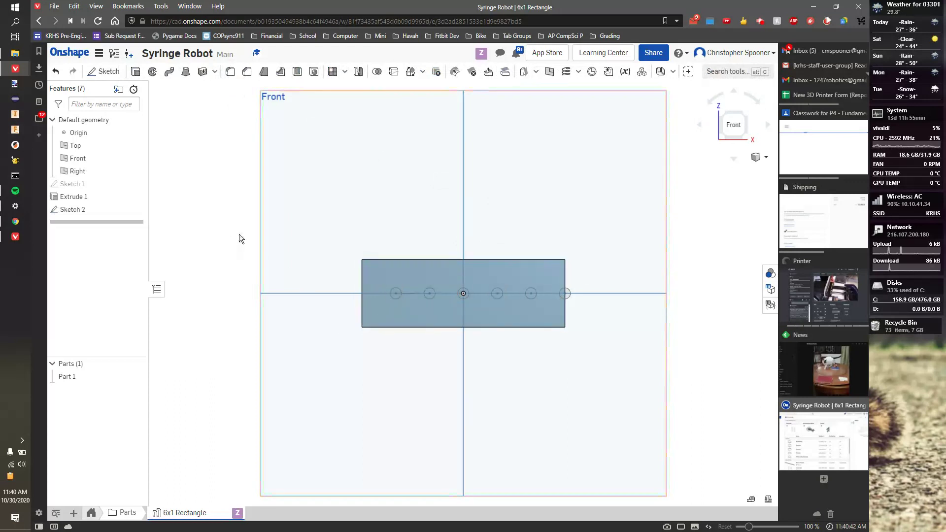
Step: Cut the six hole circles out of the plate with a Remove extrude set to Through all
click(136, 72)
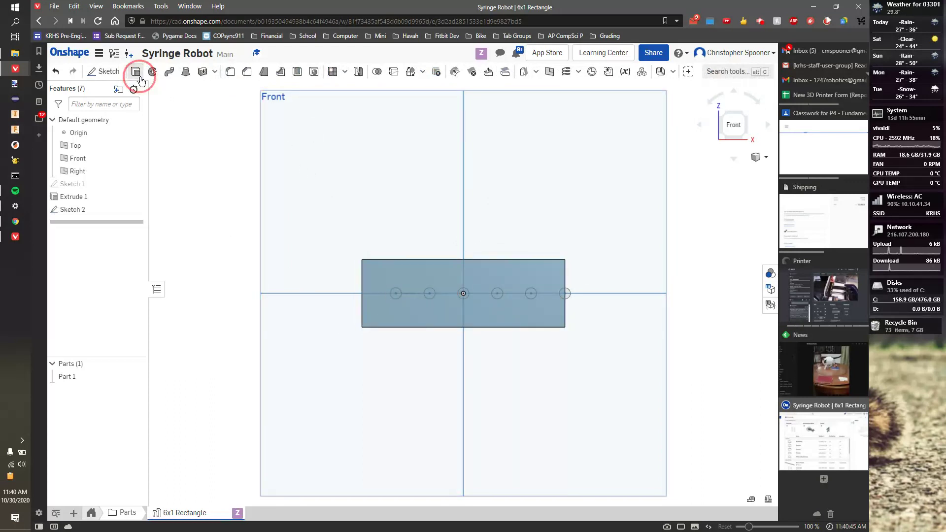
click(746, 116)
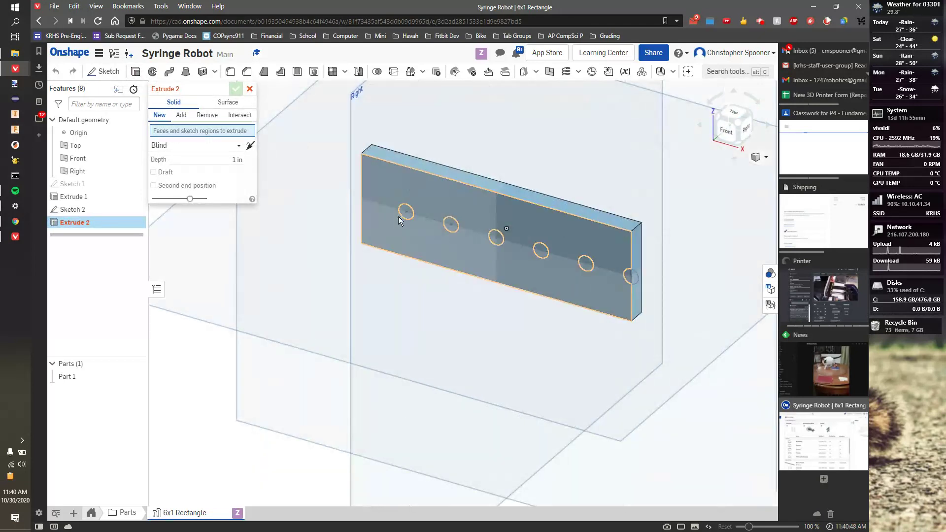
middle_drag(398, 220, 342, 329)
click(207, 115)
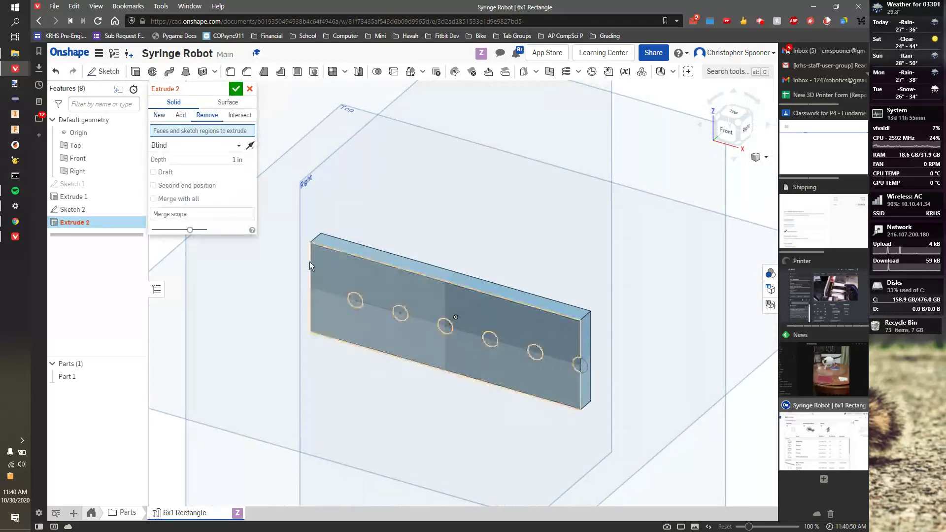
scroll(354, 299, up, 5)
click(355, 301)
click(433, 323)
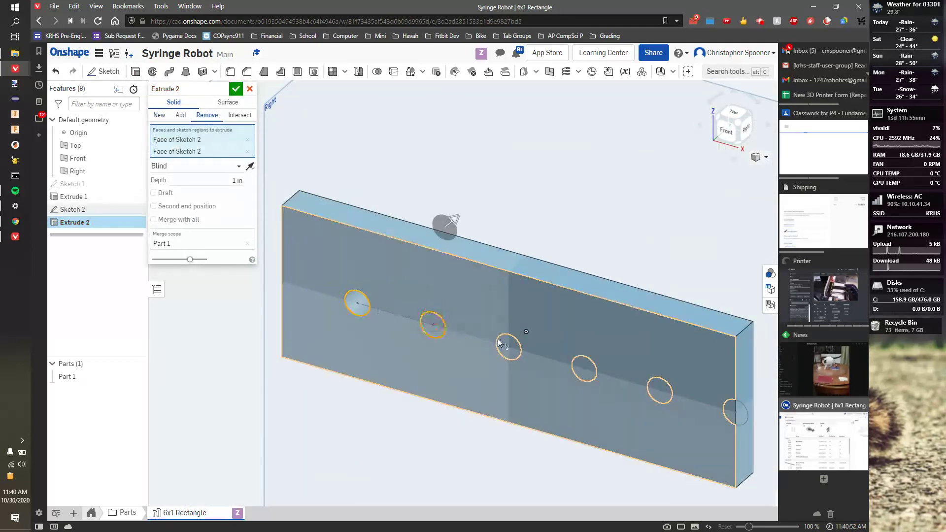
click(500, 343)
click(586, 367)
click(657, 389)
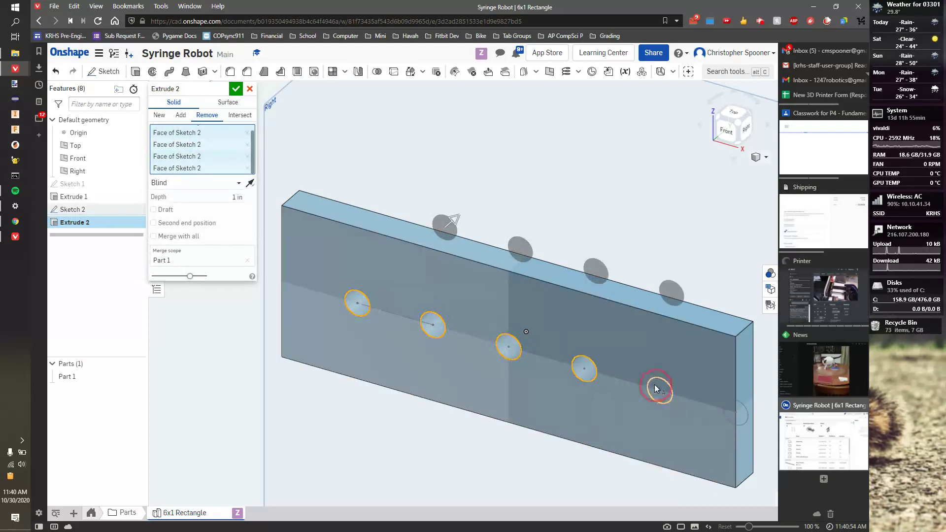
click(736, 412)
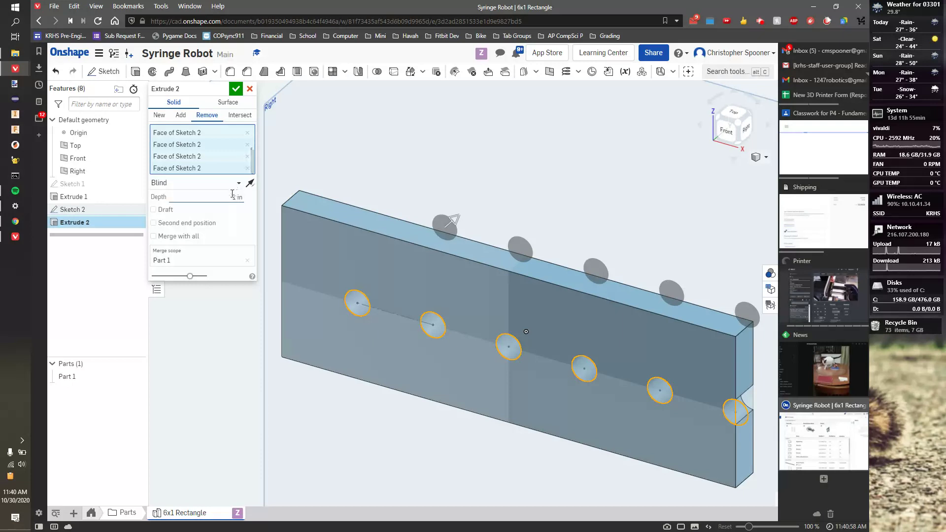
click(239, 182)
click(179, 274)
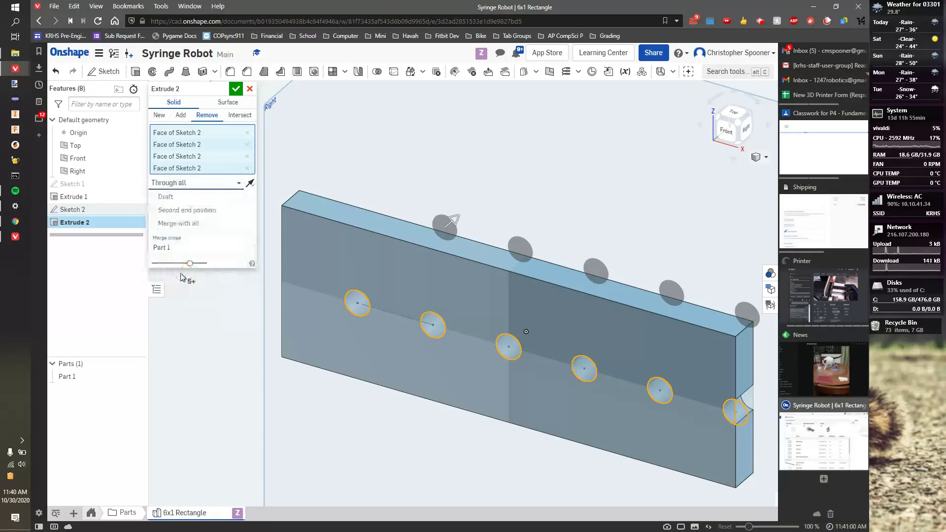
click(236, 89)
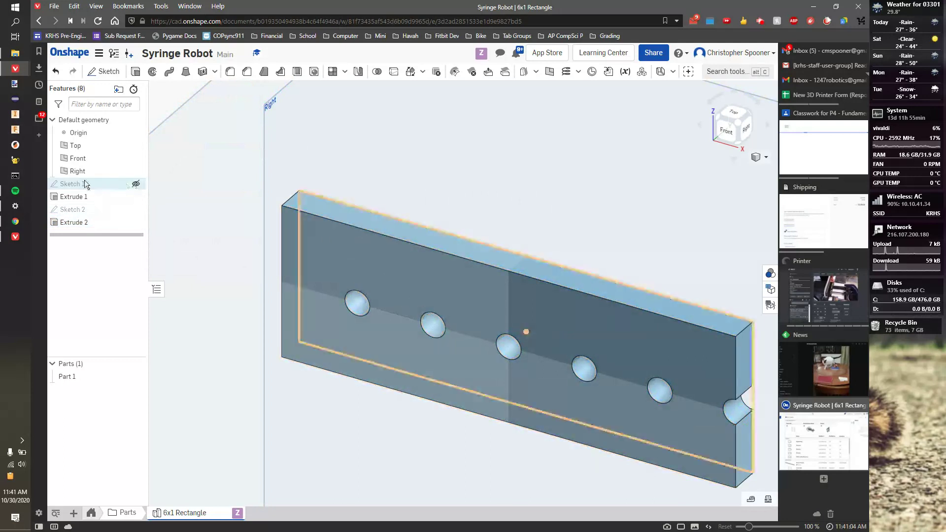
Step: Edit Sketch 1 and change its 3 in width dimension to 3.5 in
click(71, 183)
double_click(72, 183)
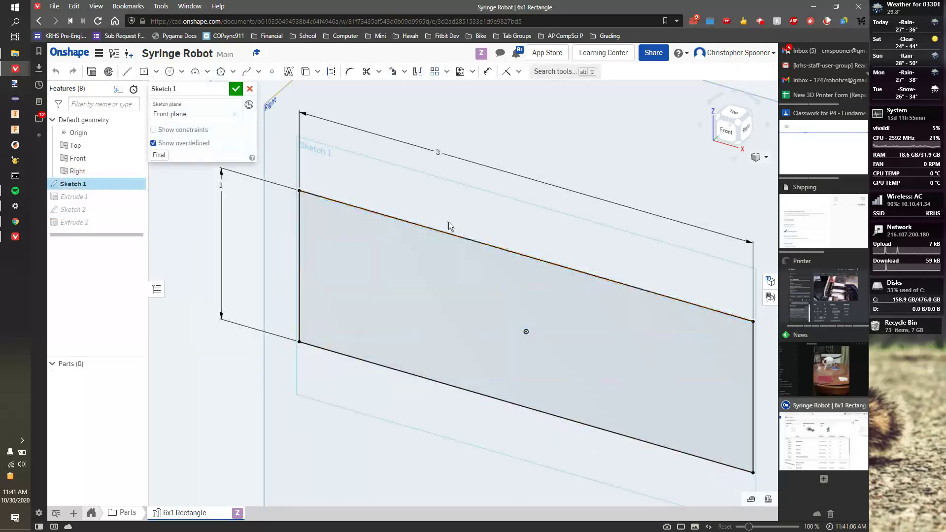
double_click(439, 153)
text(3)
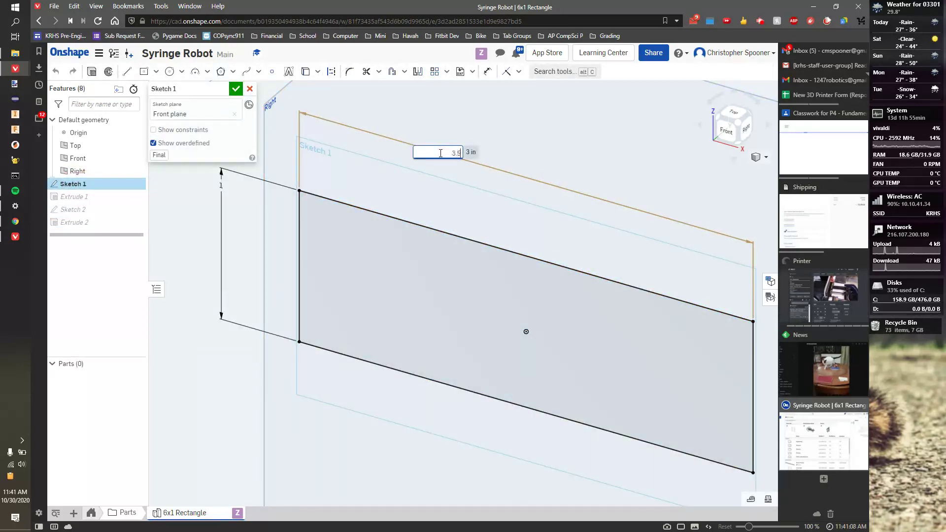
text(.5)
key(Return)
scroll(714, 173, up, 2)
scroll(677, 200, up, 3)
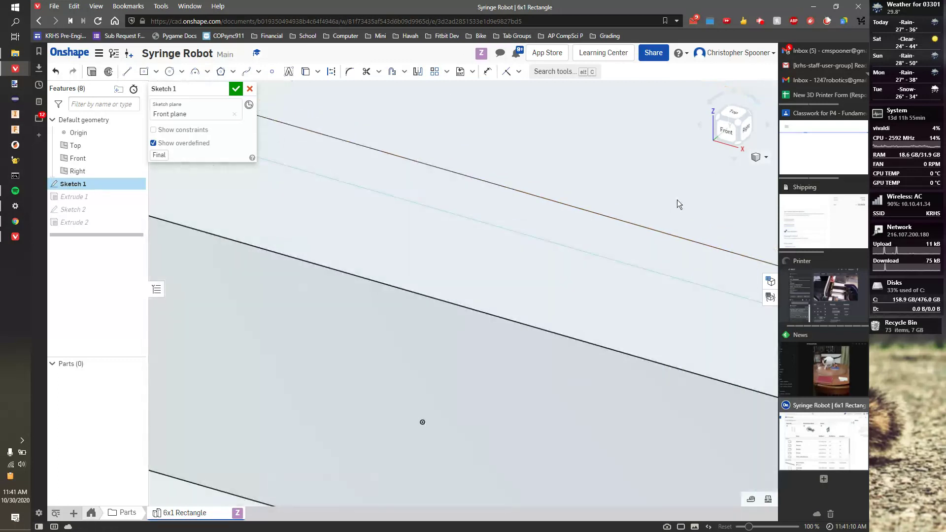
scroll(677, 199, down, 5)
middle_drag(666, 194, 549, 265)
click(236, 90)
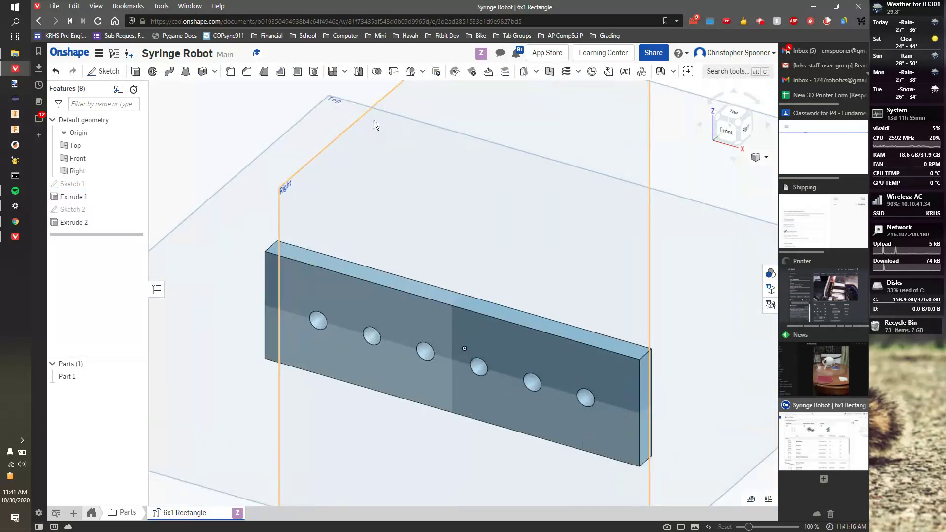
Step: Start a fillet on the first right-hand corner edge and enter its radius value
click(230, 72)
scroll(640, 354, up, 2)
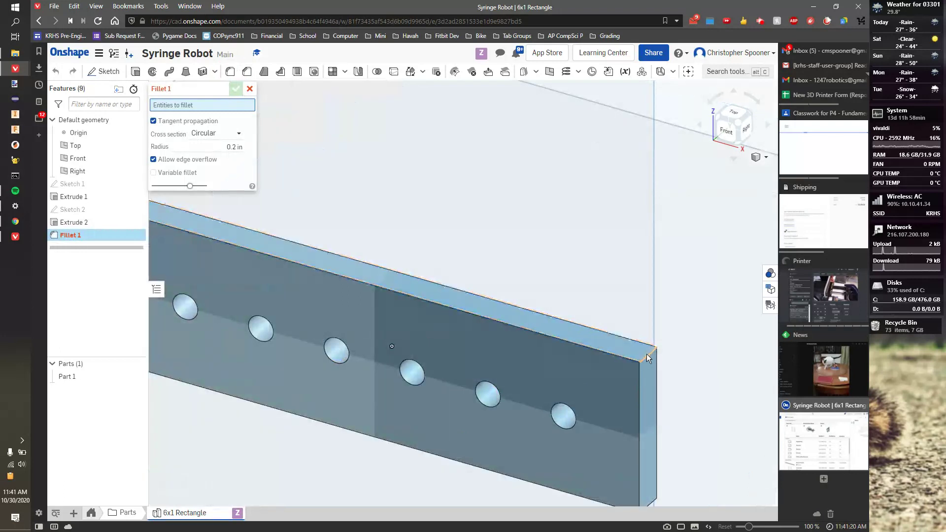
click(577, 316)
scroll(528, 238, down, 3)
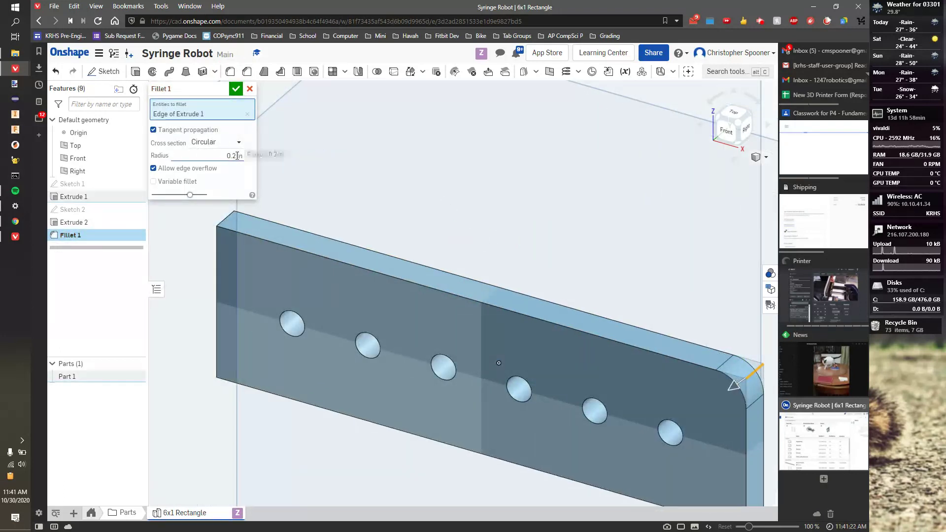
click(235, 155)
click(237, 159)
text(5)
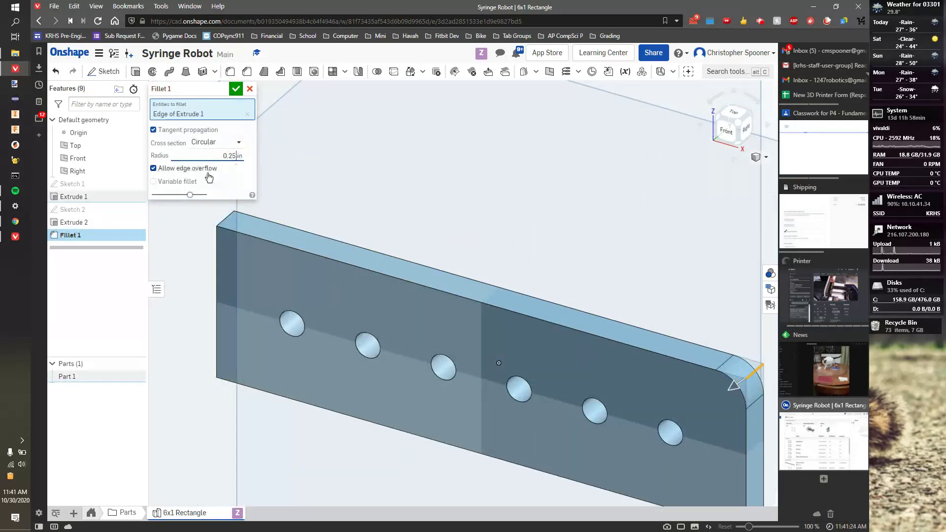
Step: Add the remaining three corner edges to the 0.25 in fillet and confirm it
click(225, 215)
scroll(276, 247, down, 3)
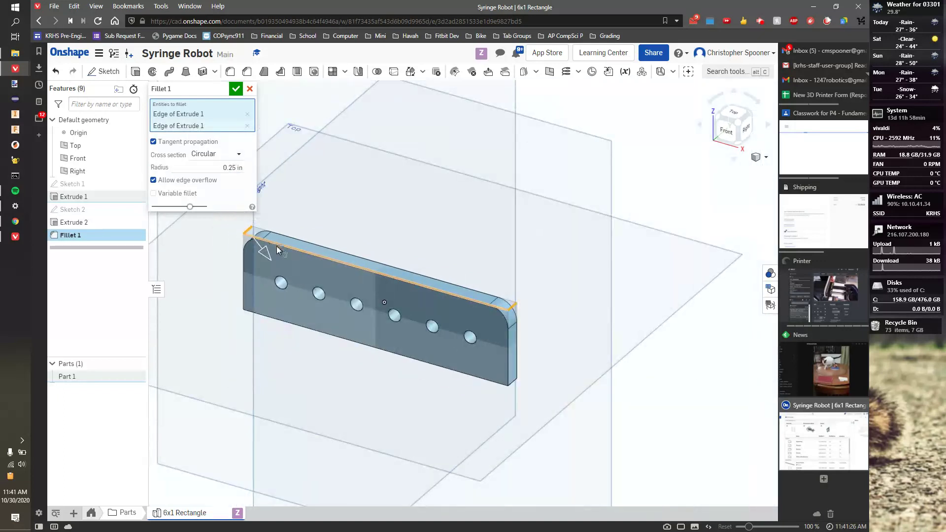
scroll(518, 384, up, 4)
click(518, 383)
scroll(296, 338, down, 3)
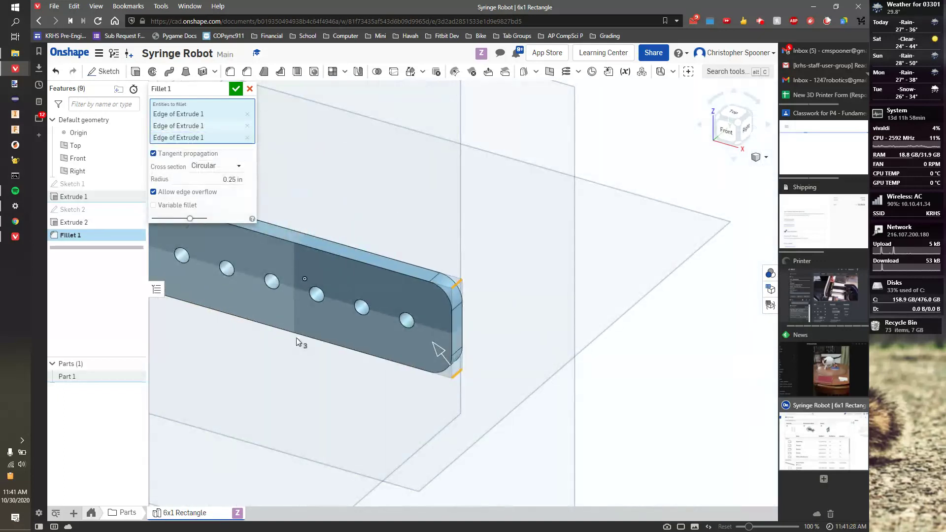
scroll(338, 318, up, 3)
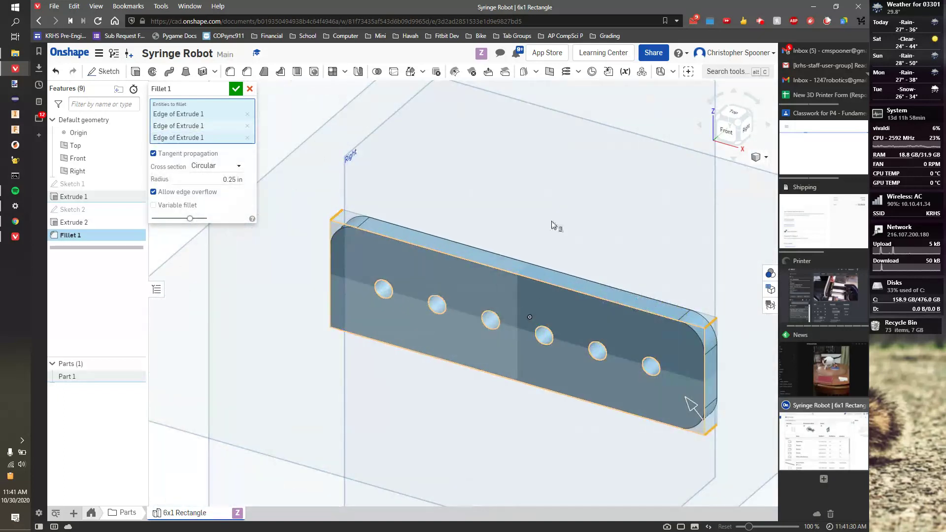
click(720, 144)
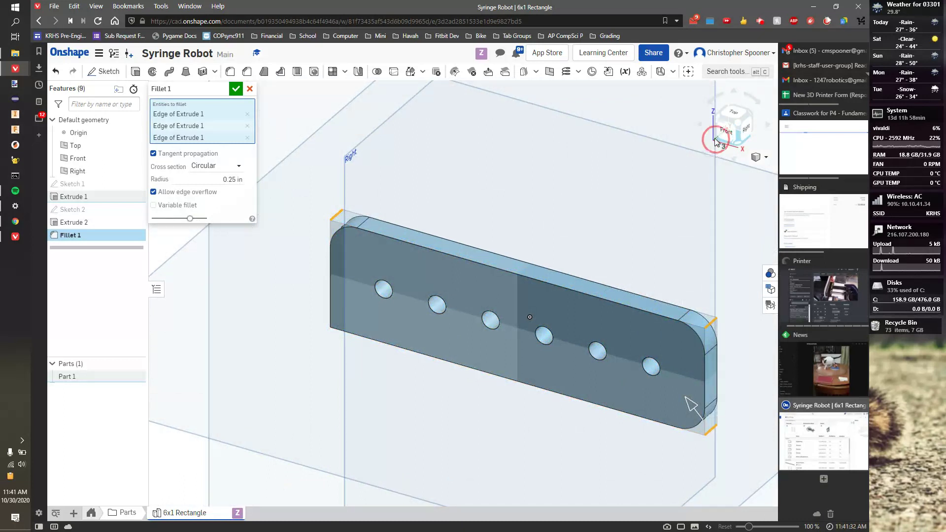
click(347, 286)
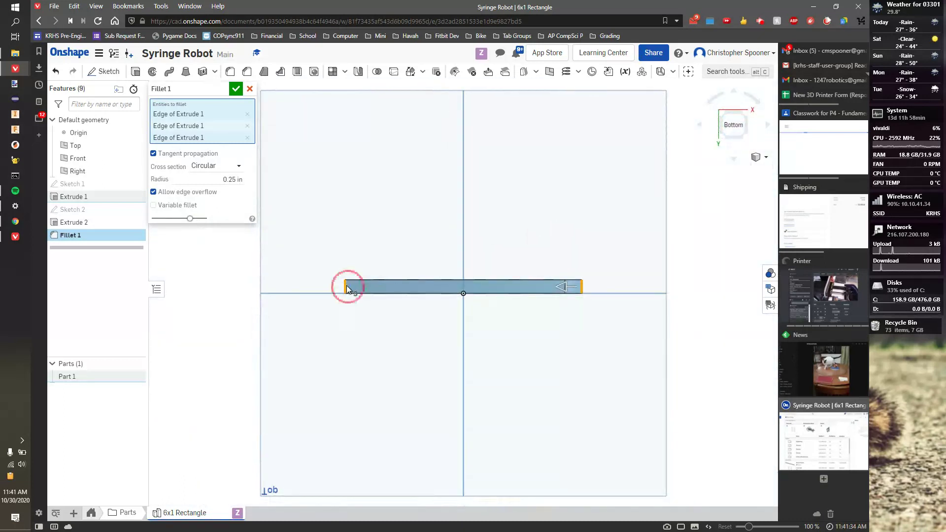
click(729, 122)
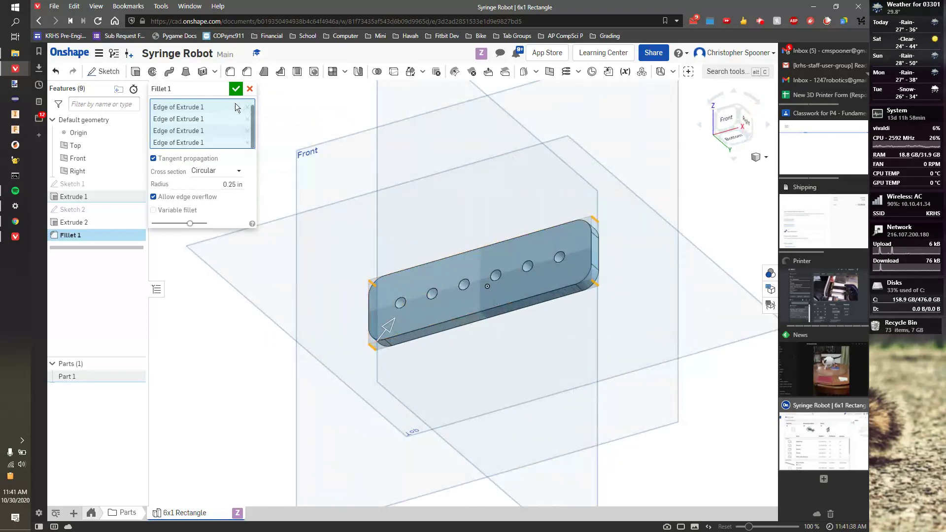
click(235, 93)
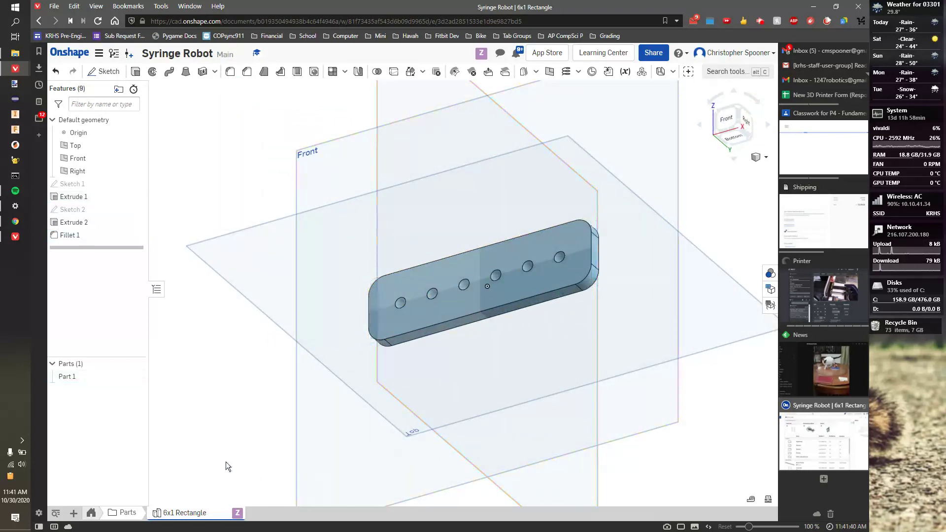
Step: Rename Part 1 in the Parts list to '6x1 Rectangle'
click(73, 380)
right_click(75, 381)
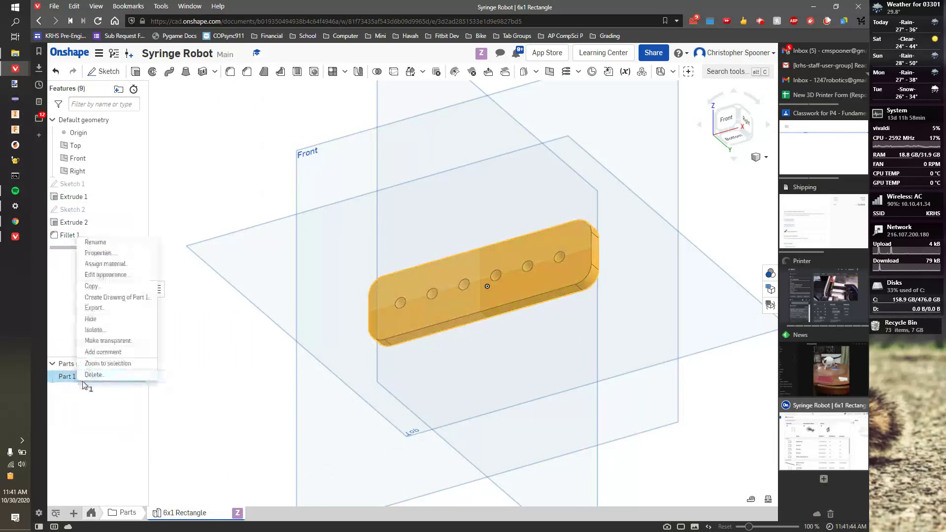
click(101, 243)
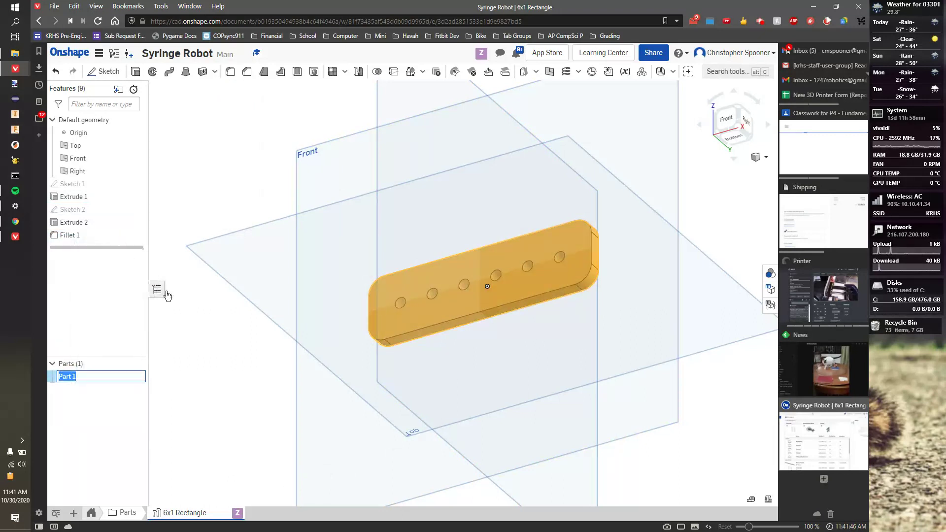
text(6x1 Rectangle)
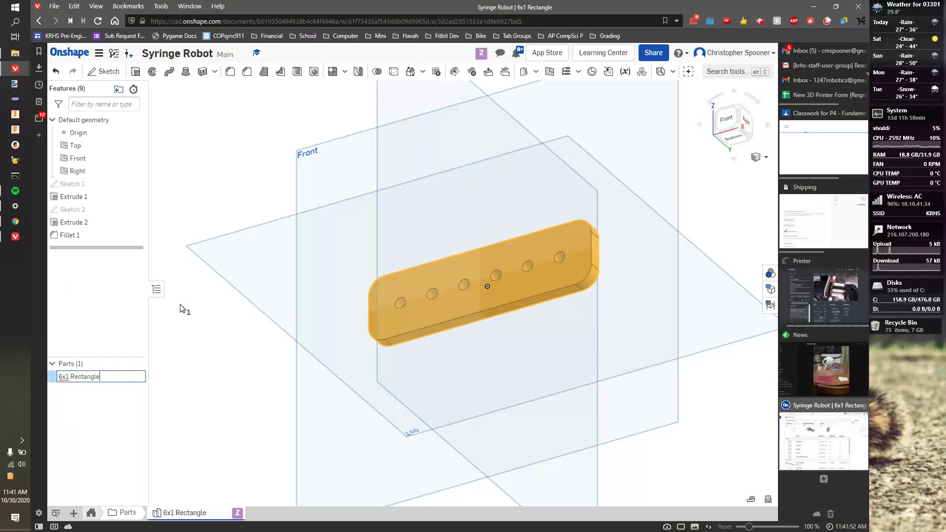
key(Return)
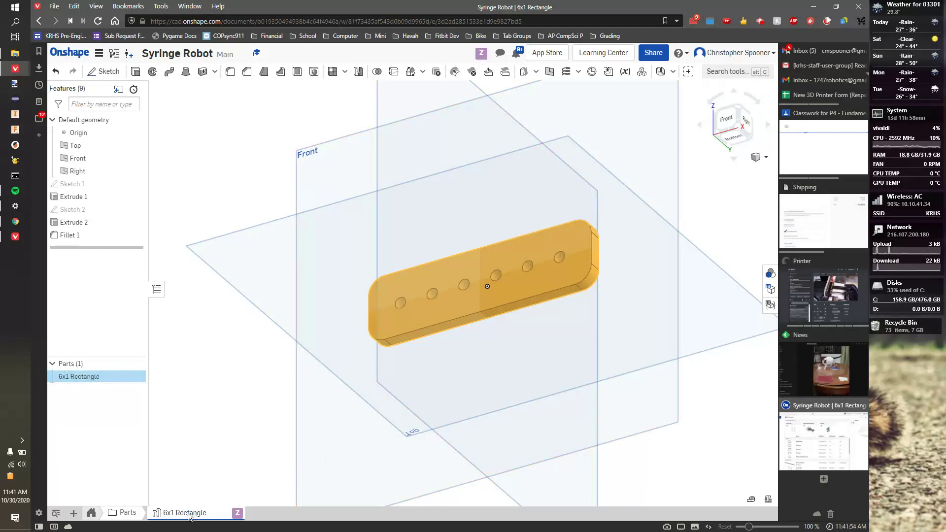